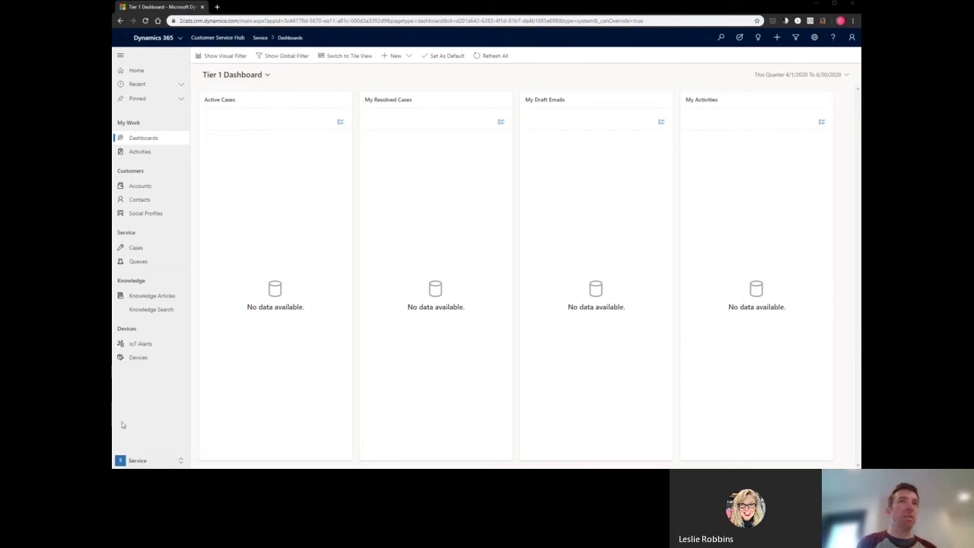
Switch to the Service Management area and open Automatic record creation and update rules.
left_click(149, 466)
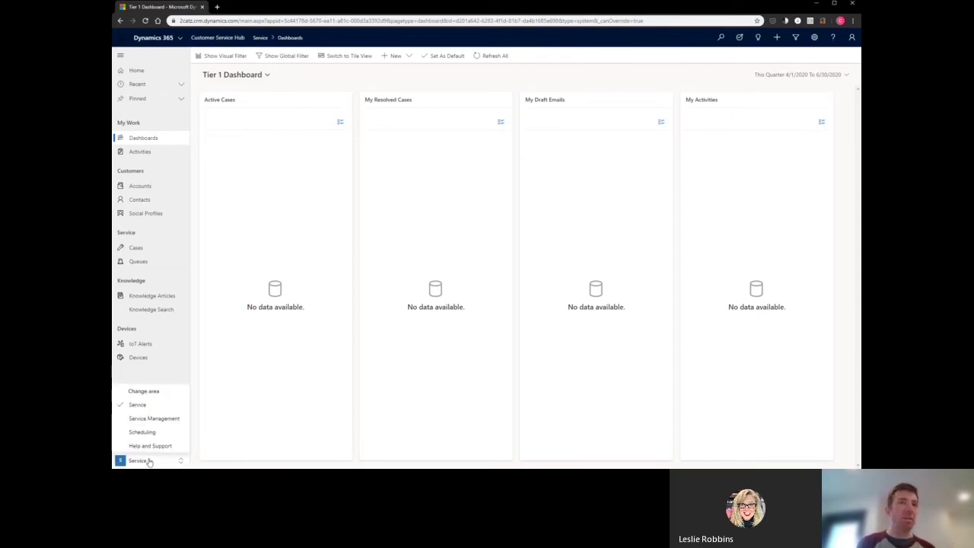
left_click(143, 419)
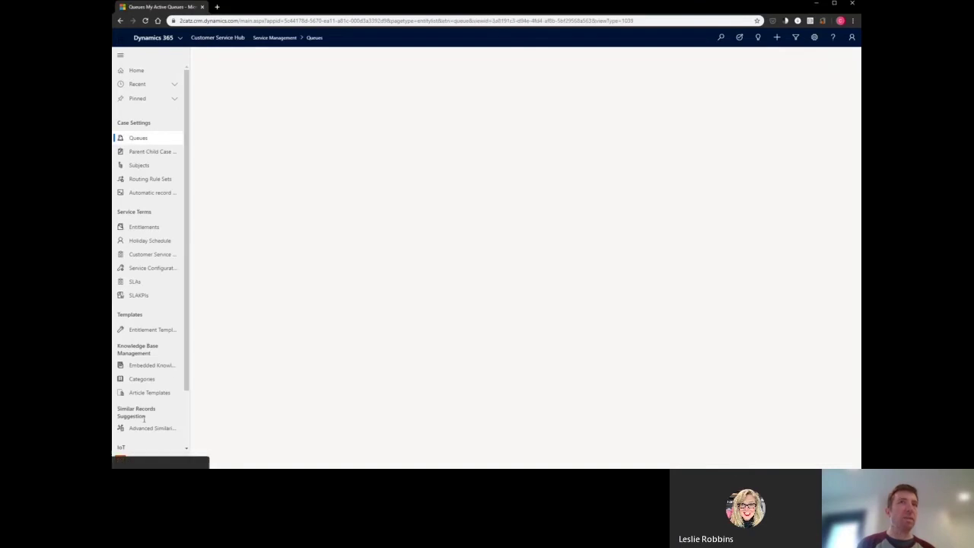
left_click(142, 195)
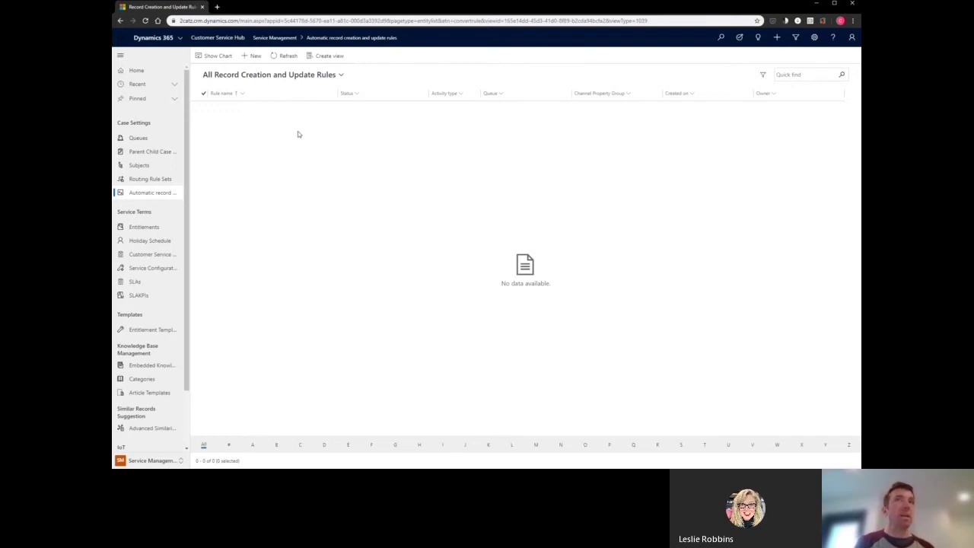
Create and save a rule 'test rule' that monitors the Support queue for Email activities.
left_click(254, 57)
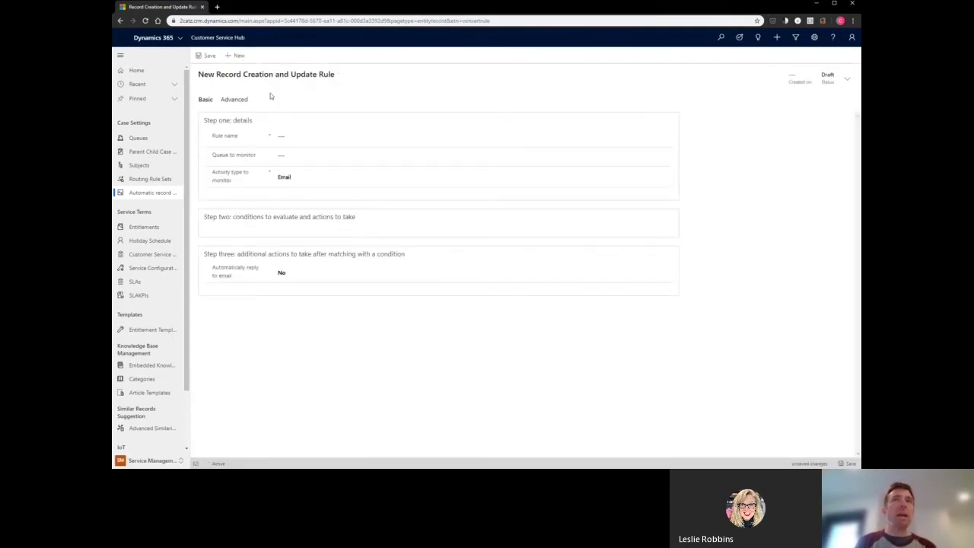
left_click(282, 136)
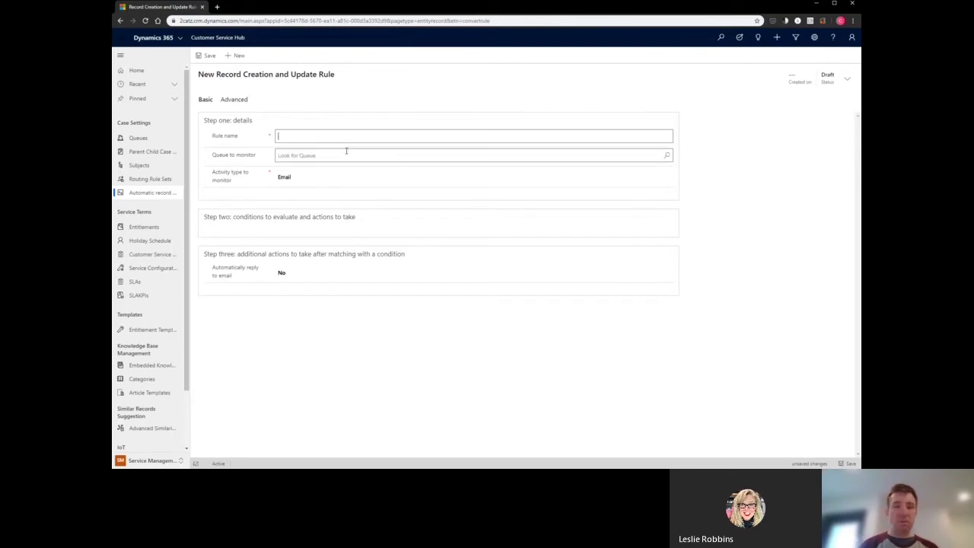
type("test rule")
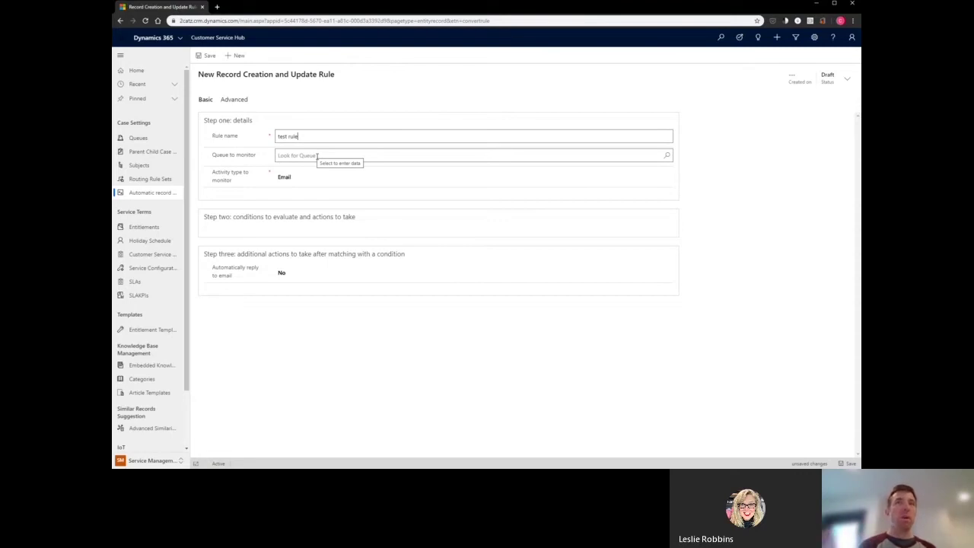
left_click(317, 155)
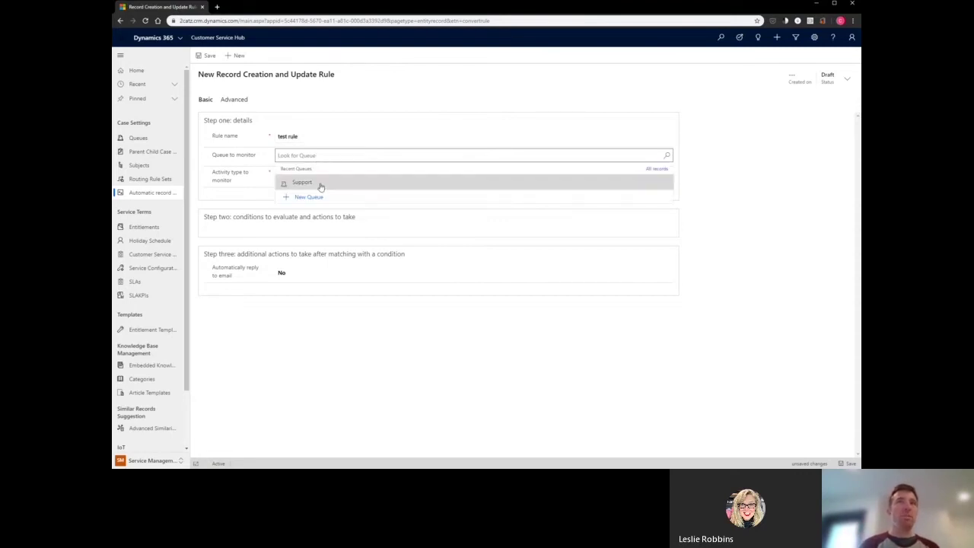
left_click(319, 184)
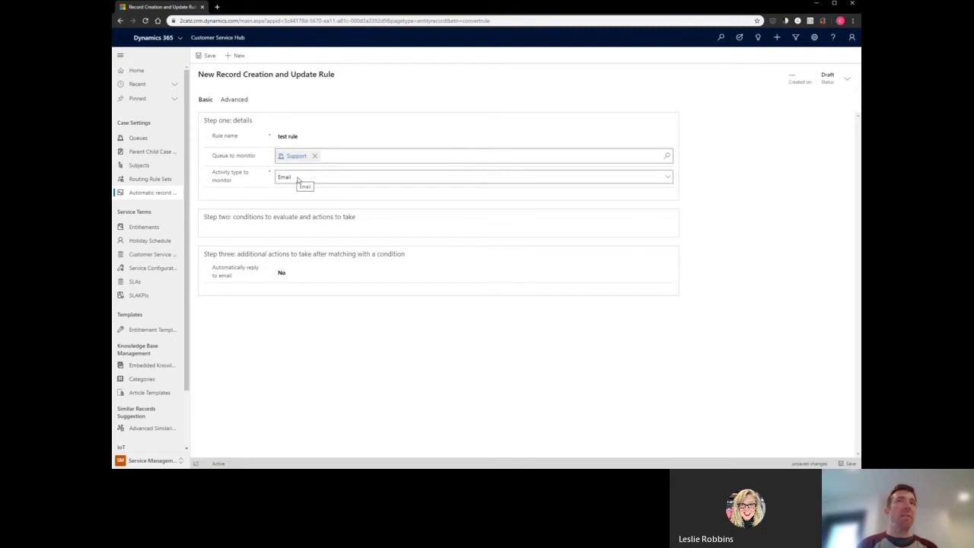
left_click(299, 179)
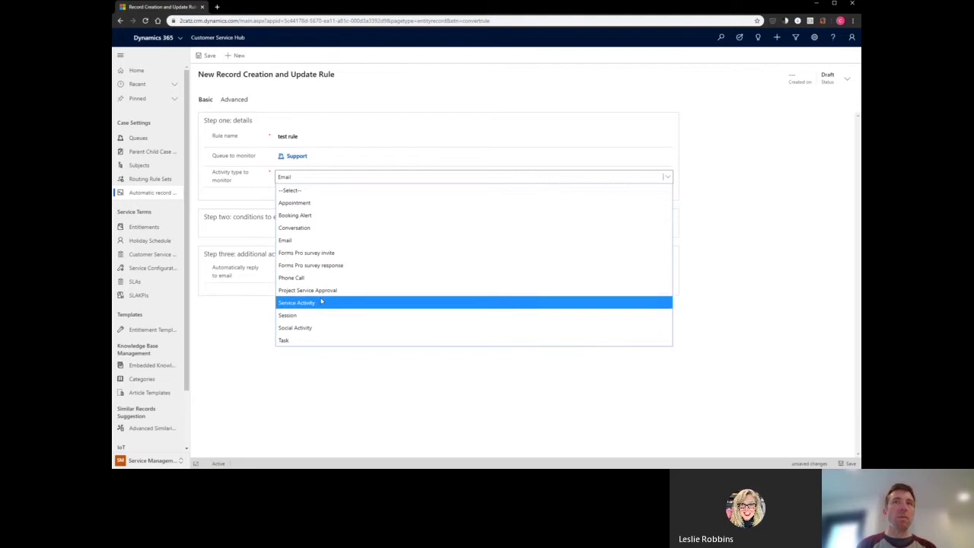
left_click(235, 198)
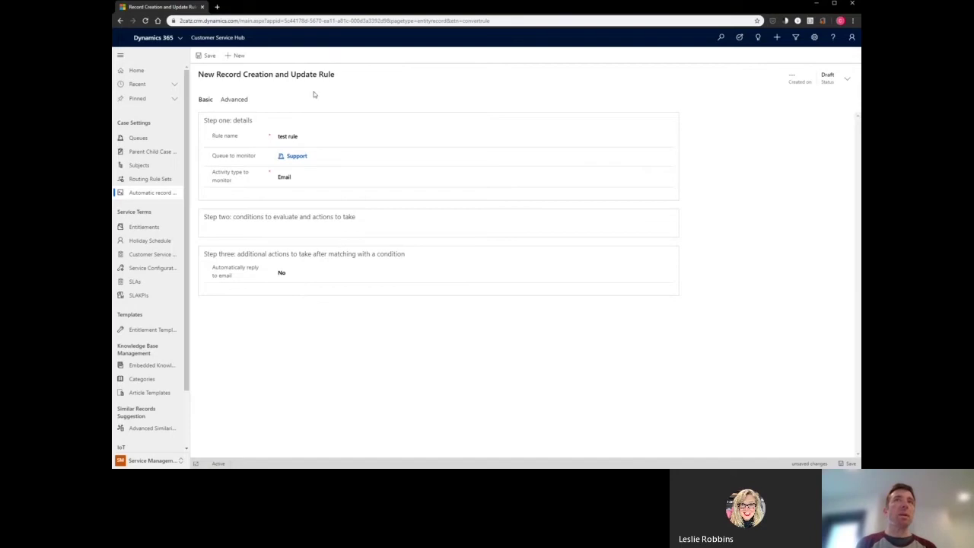
left_click(210, 56)
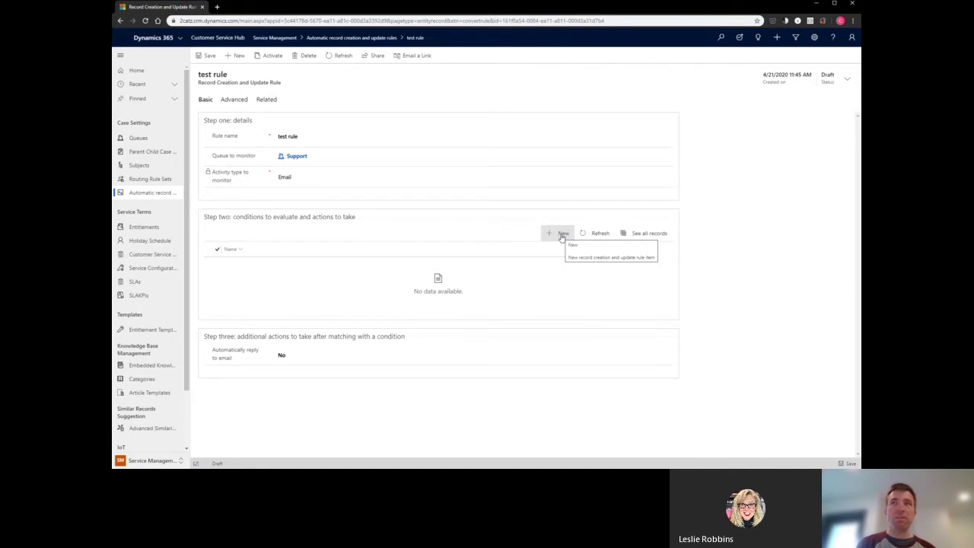
Add a new condition item from the test rule's Step two grid.
left_click(562, 237)
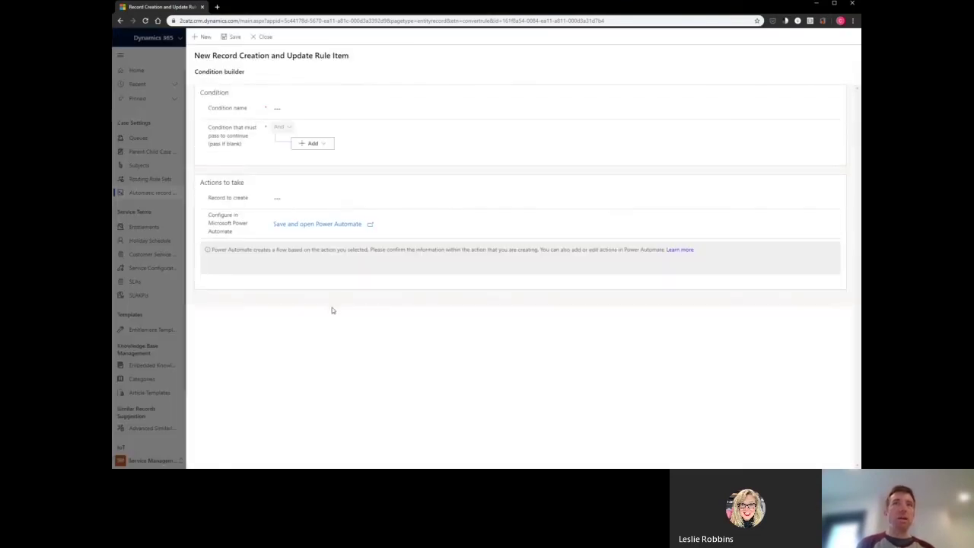
Name the condition 'check for help in subject' and add a condition row.
left_click(288, 105)
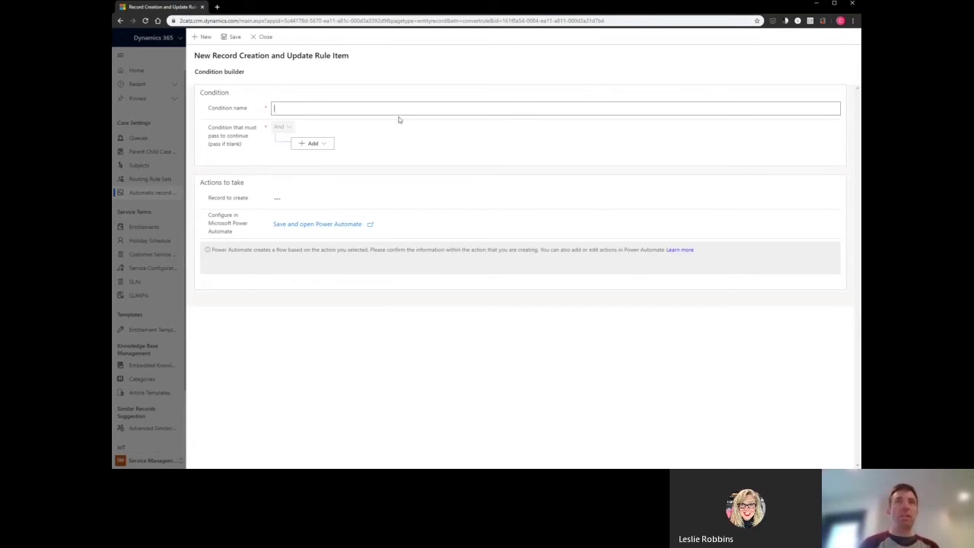
type("check")
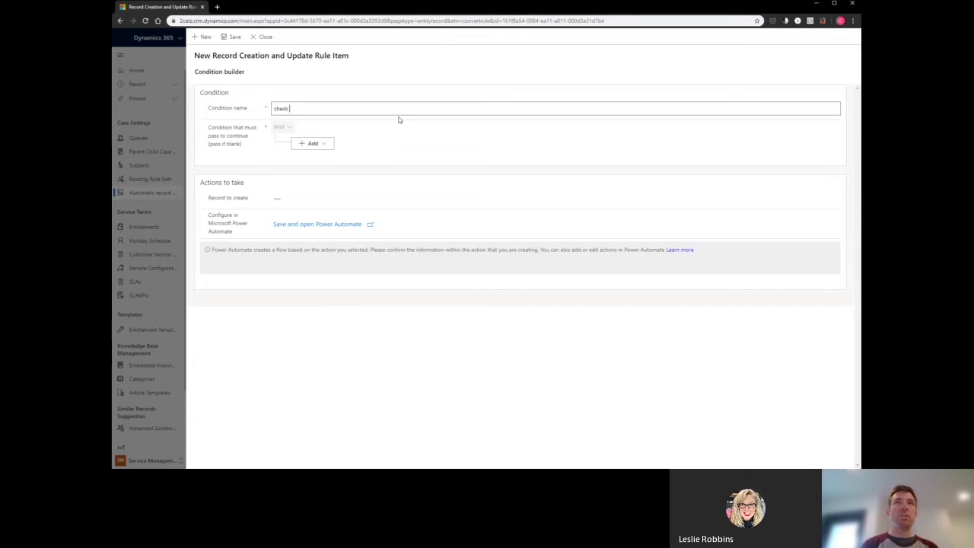
type(" for help in")
type(" subject")
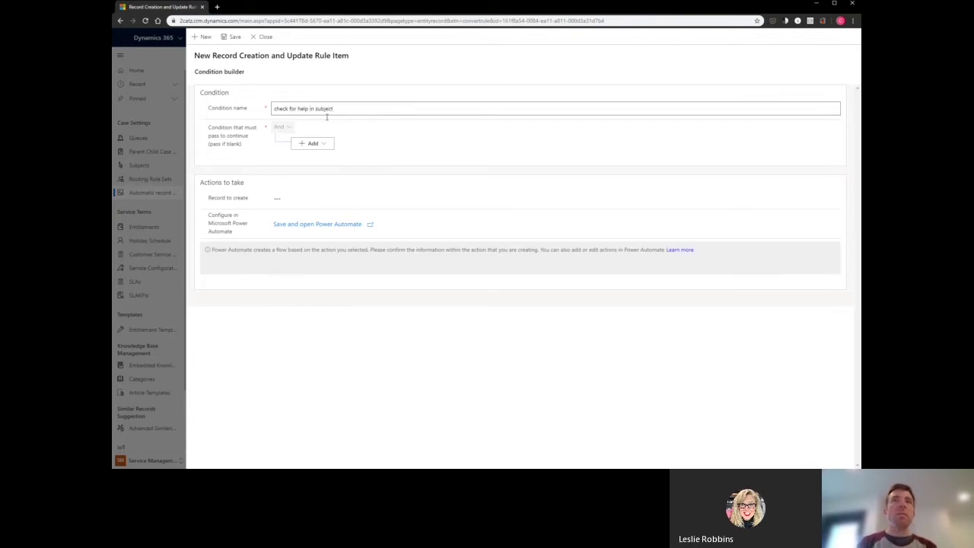
left_click(324, 145)
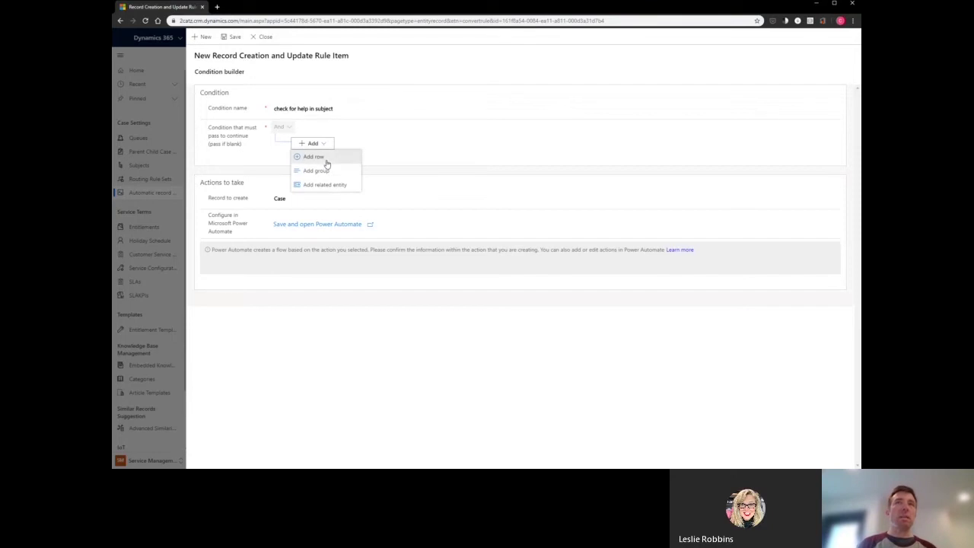
left_click(326, 158)
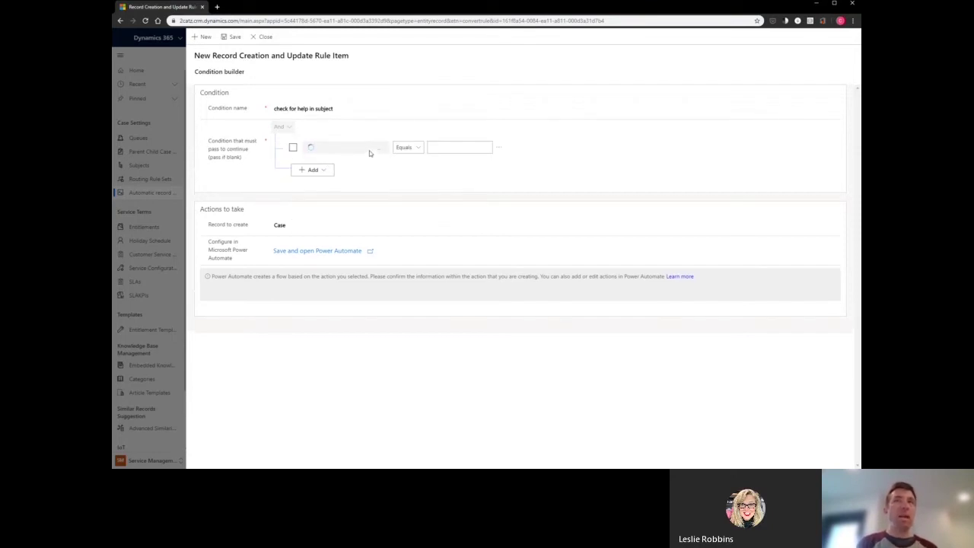
Set the condition row to Subject Contains 'help'.
left_click(371, 147)
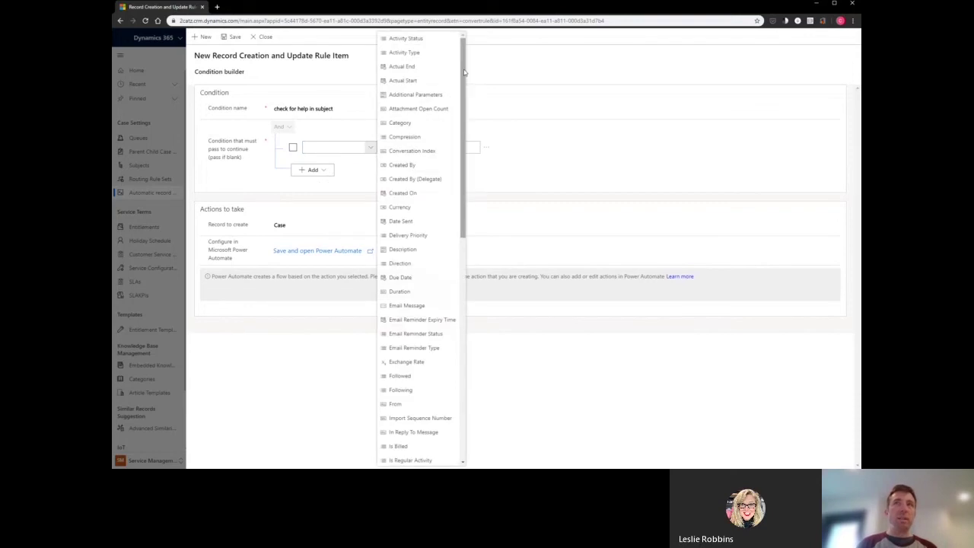
scroll(466, 121, "down", 4)
left_click_drag(468, 122, 470, 230)
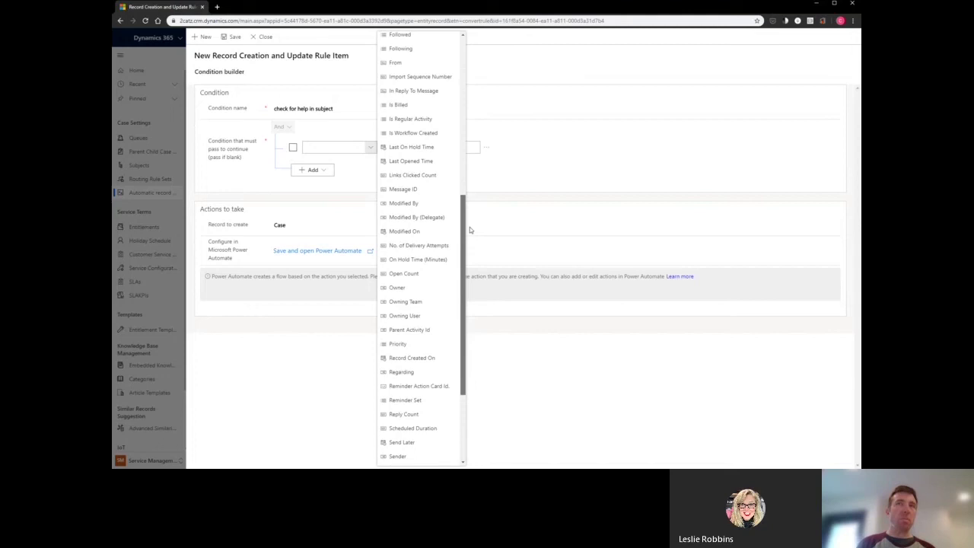
left_click_drag(470, 229, 467, 289)
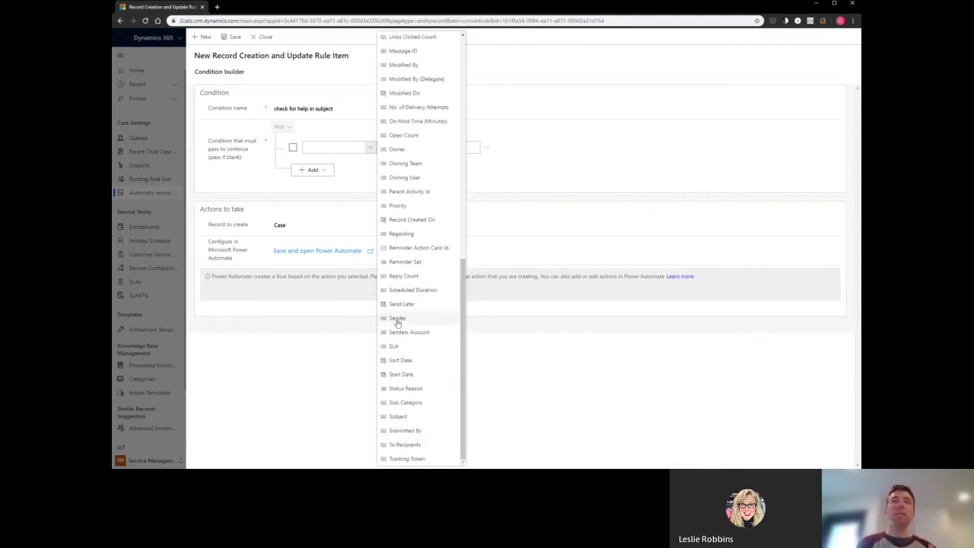
left_click(409, 419)
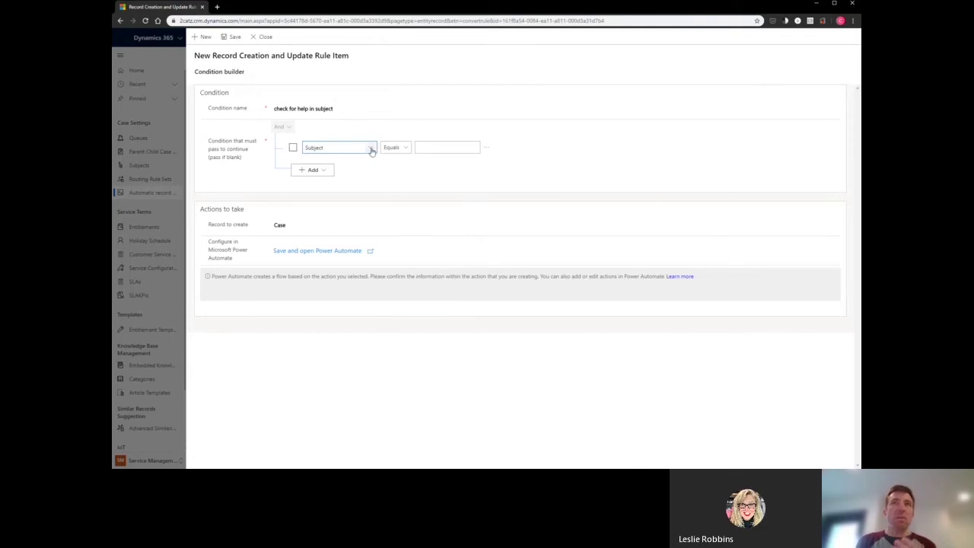
left_click(402, 150)
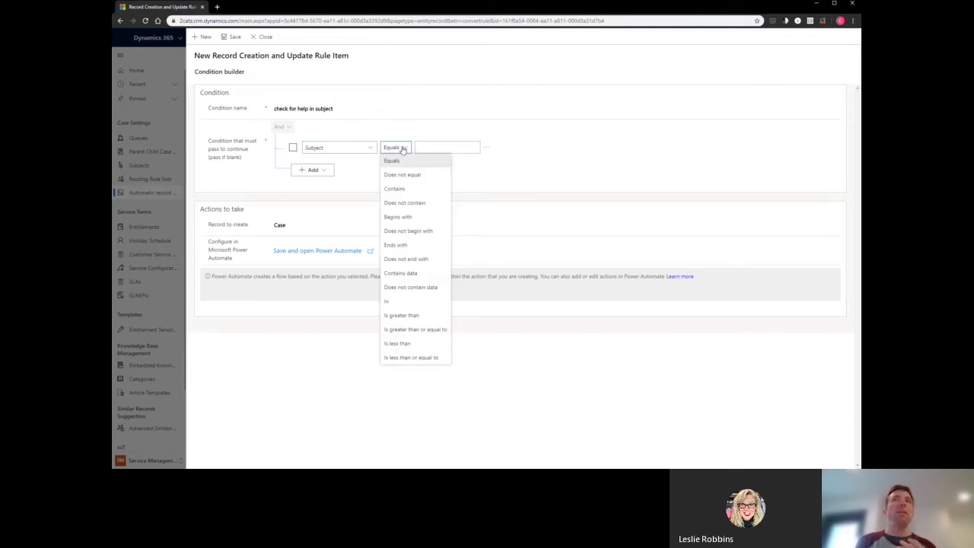
left_click(414, 188)
left_click(440, 147)
type("help")
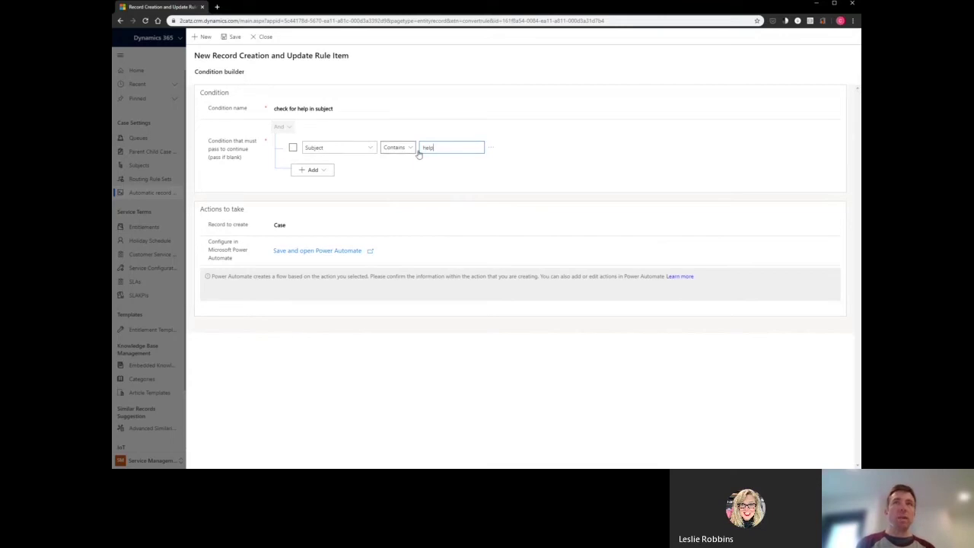
left_click(491, 148)
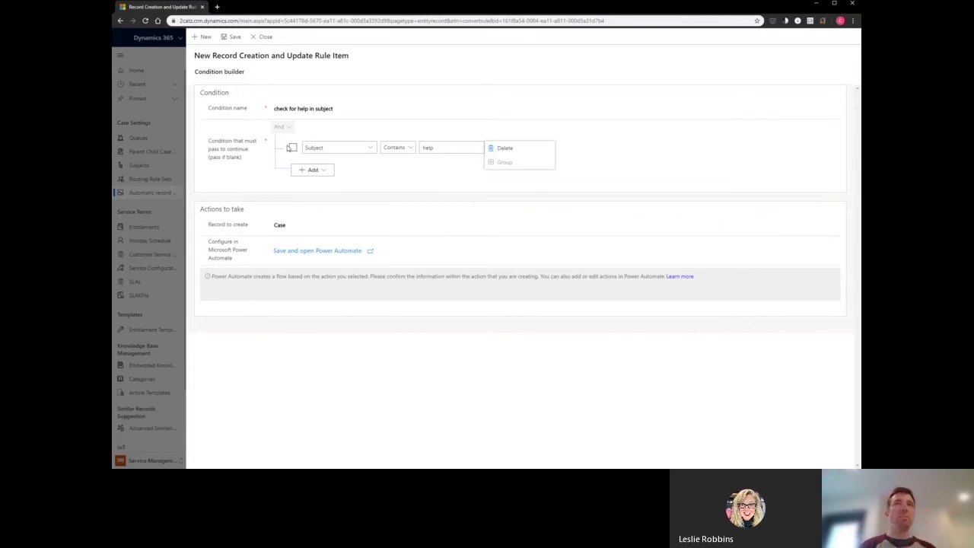
left_click(410, 194)
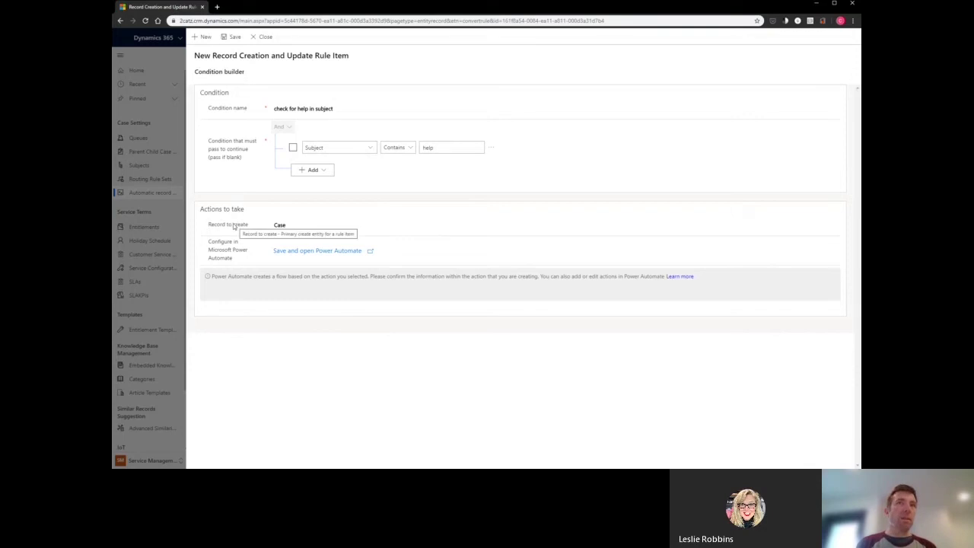
Browse the Record to create list and leave Case selected.
left_click(283, 226)
scroll(337, 285, "up", 3)
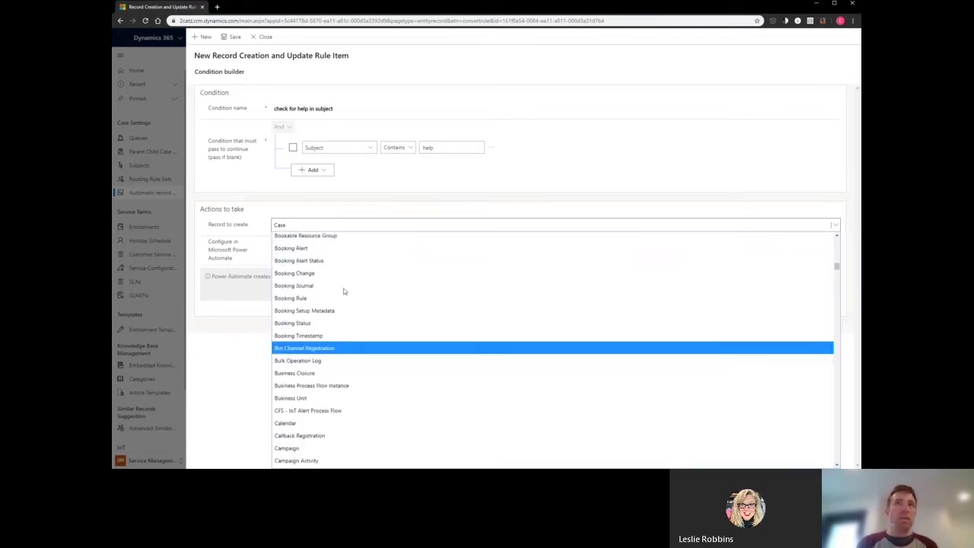
scroll(340, 288, "up", 10)
scroll(343, 290, "up", 5)
scroll(344, 291, "up", 5)
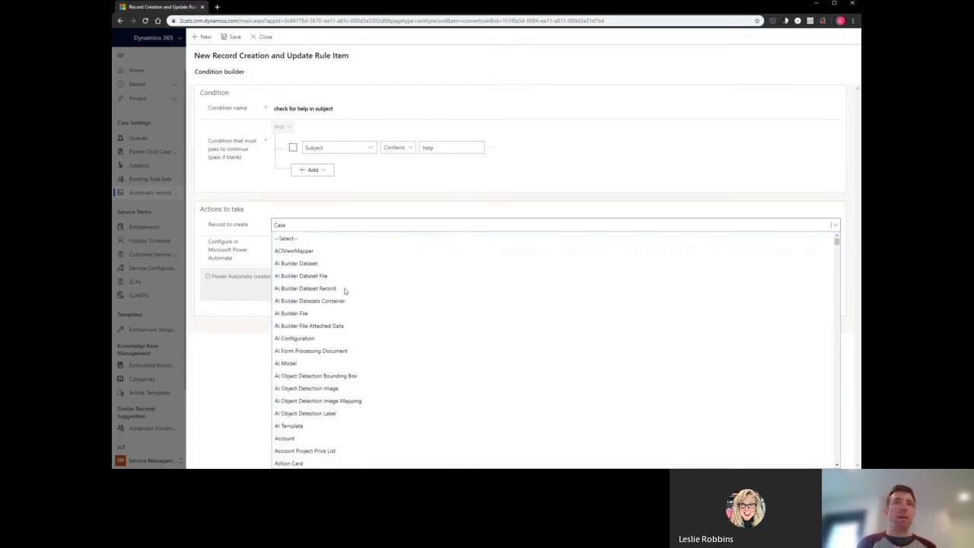
scroll(345, 280, "down", 3)
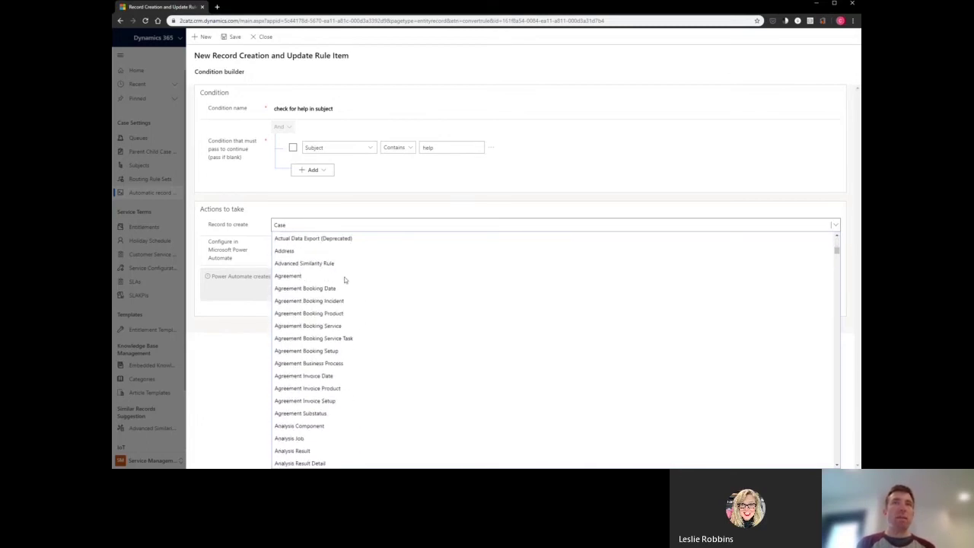
scroll(344, 280, "down", 5)
scroll(345, 279, "down", 5)
scroll(345, 278, "down", 5)
scroll(345, 278, "down", 5)
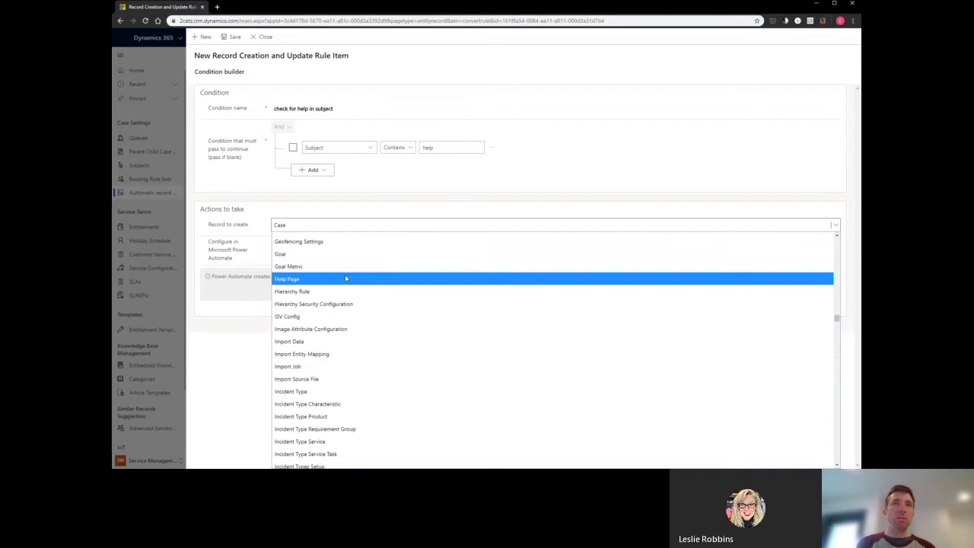
scroll(345, 278, "down", 5)
scroll(345, 278, "down", 5)
scroll(345, 278, "down", 5)
scroll(346, 278, "down", 5)
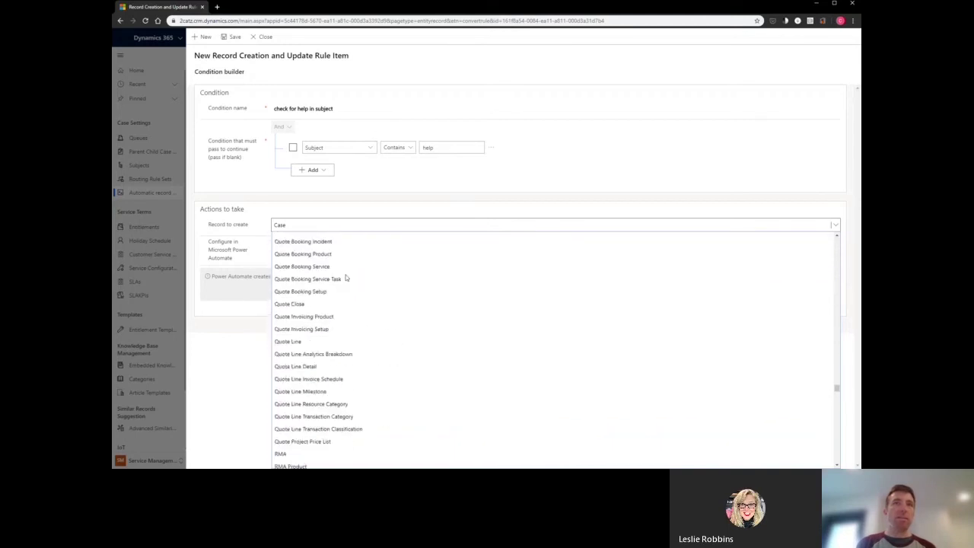
scroll(345, 278, "down", 5)
scroll(346, 279, "down", 5)
scroll(334, 272, "down", 5)
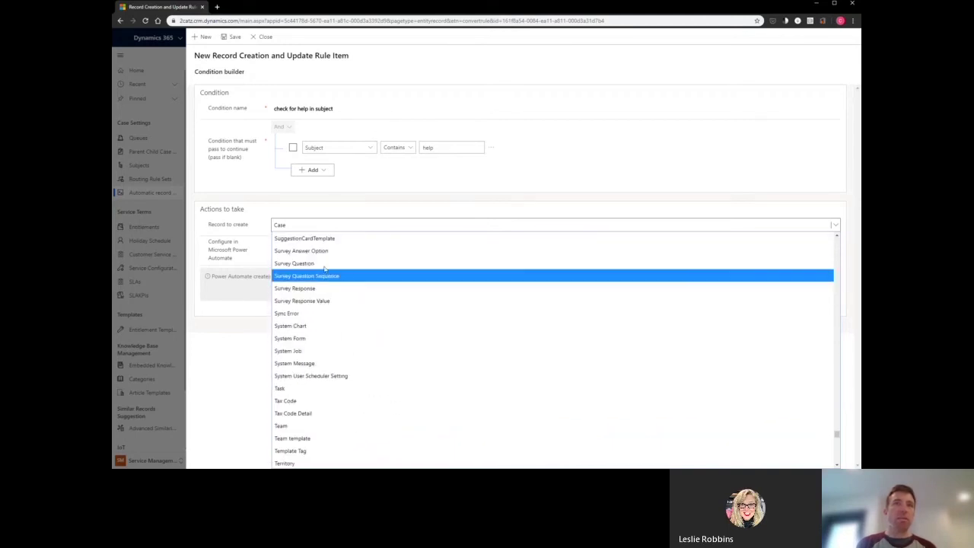
left_click(242, 228)
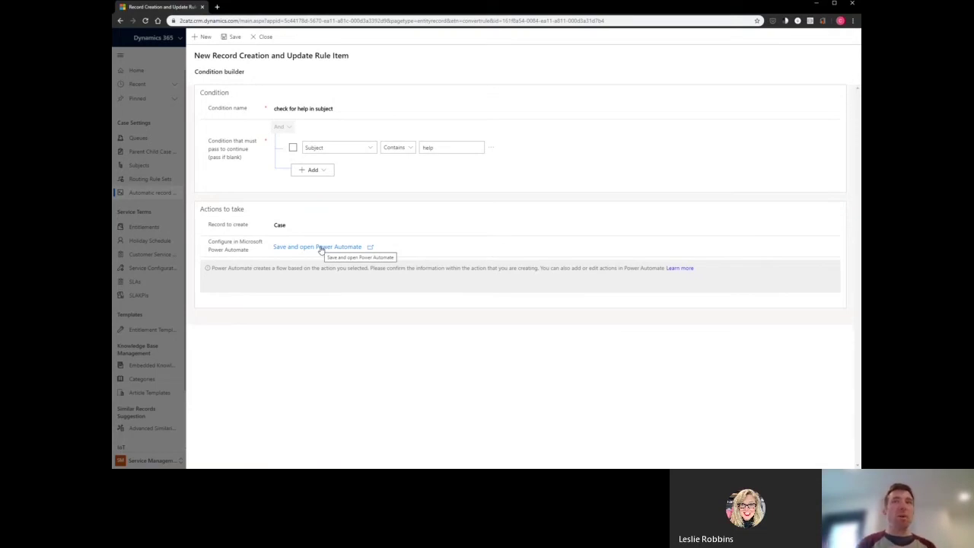
Save the condition and load its generated flow in Power Automate.
left_click(327, 251)
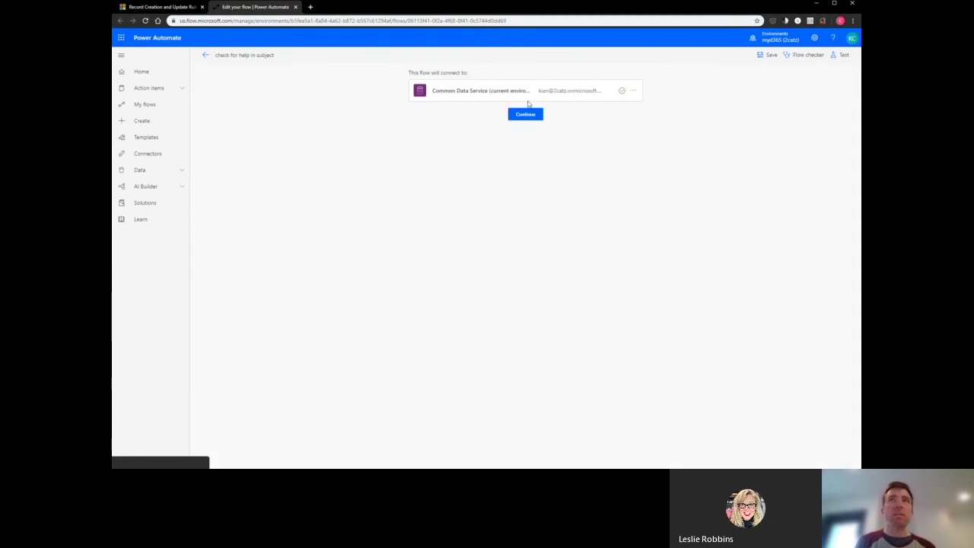
left_click(525, 114)
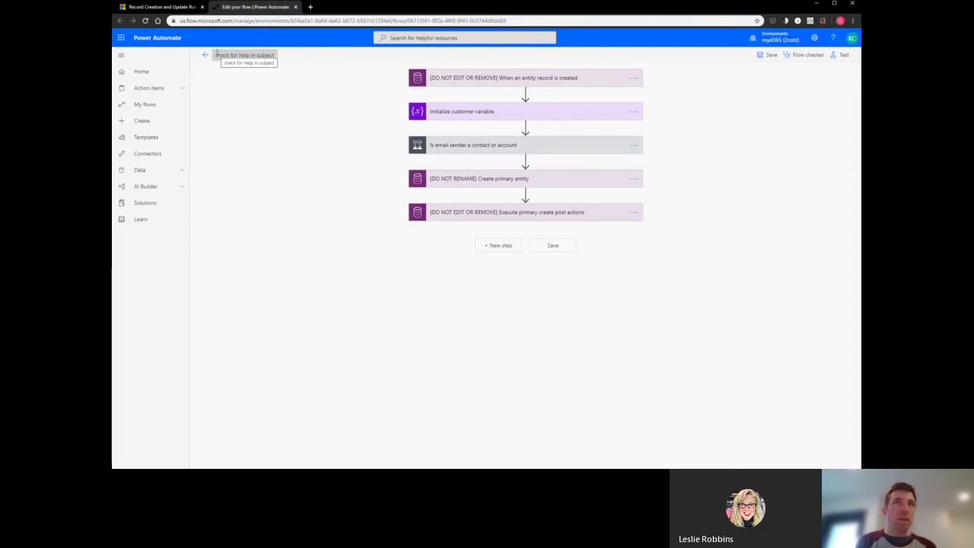
left_click(163, 6)
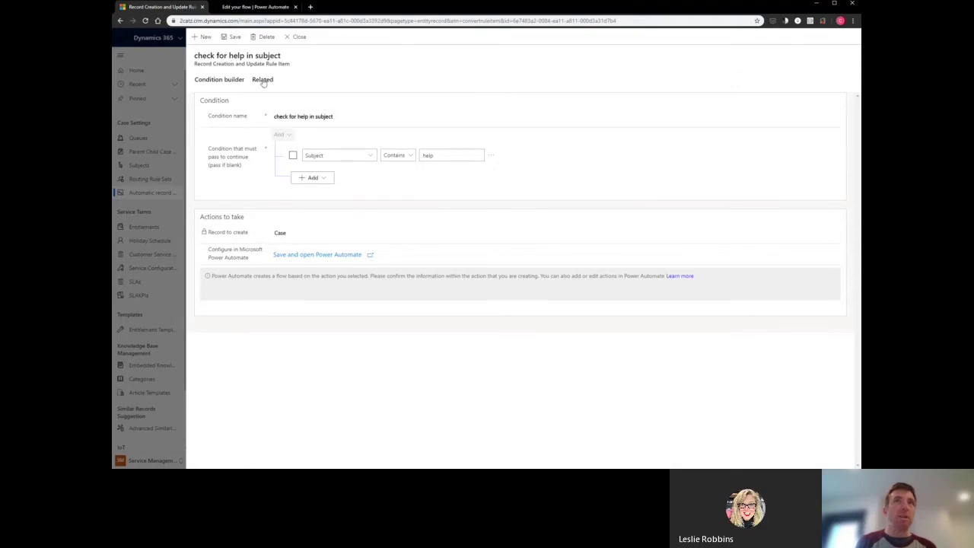
left_click(255, 12)
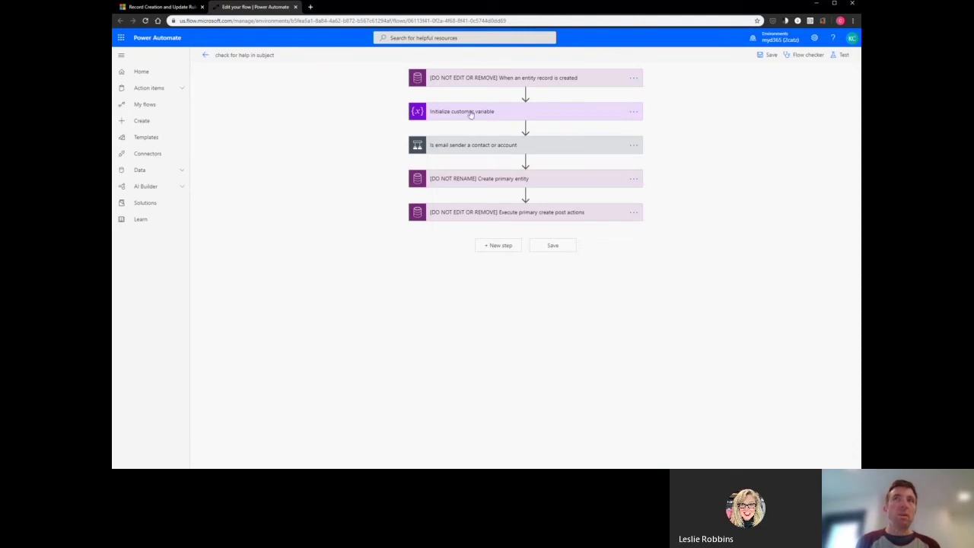
Inspect the email sender check and the Case Title content in Create primary entity.
left_click(515, 147)
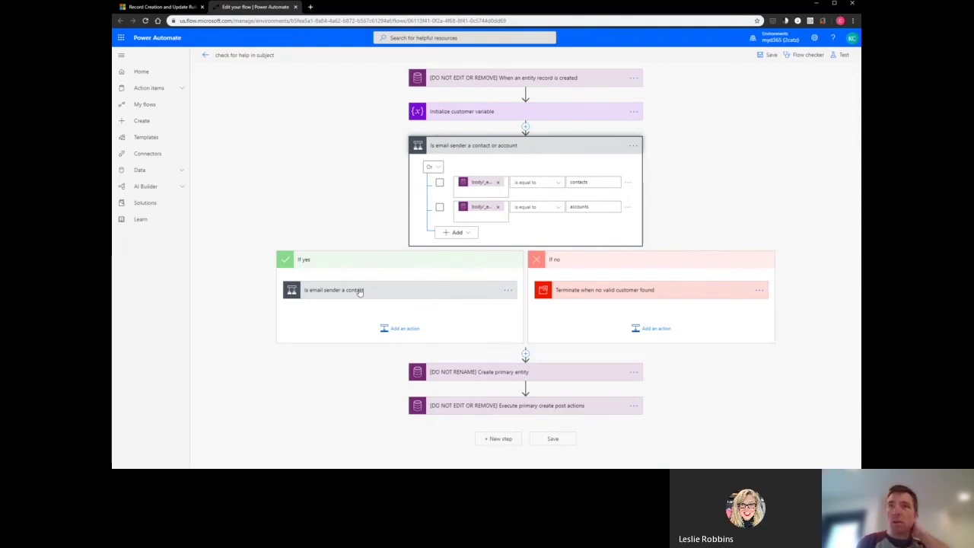
left_click(521, 146)
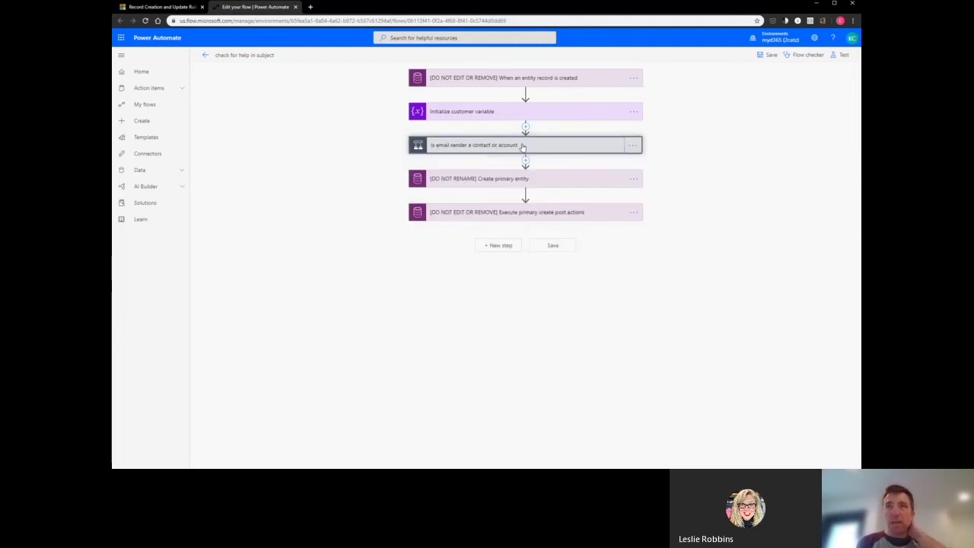
left_click(510, 183)
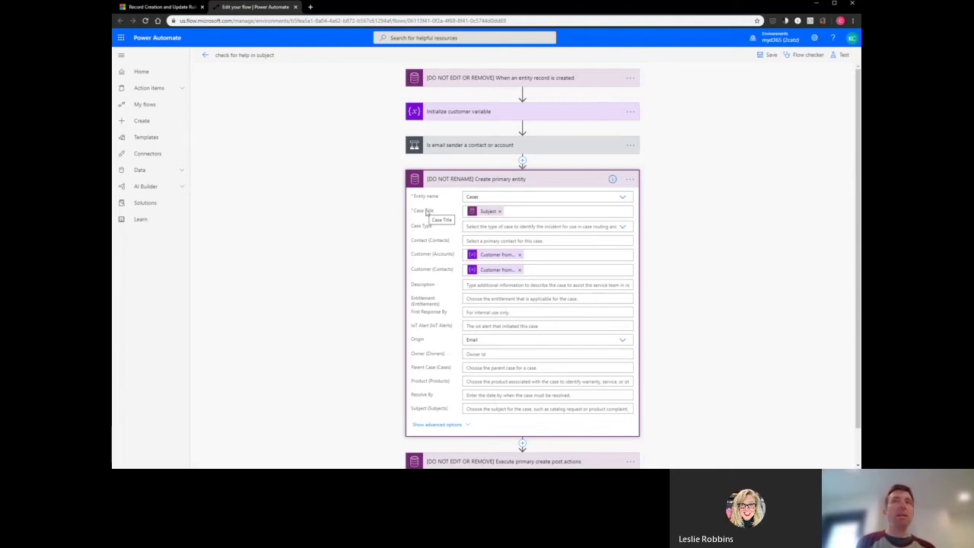
left_click(529, 211)
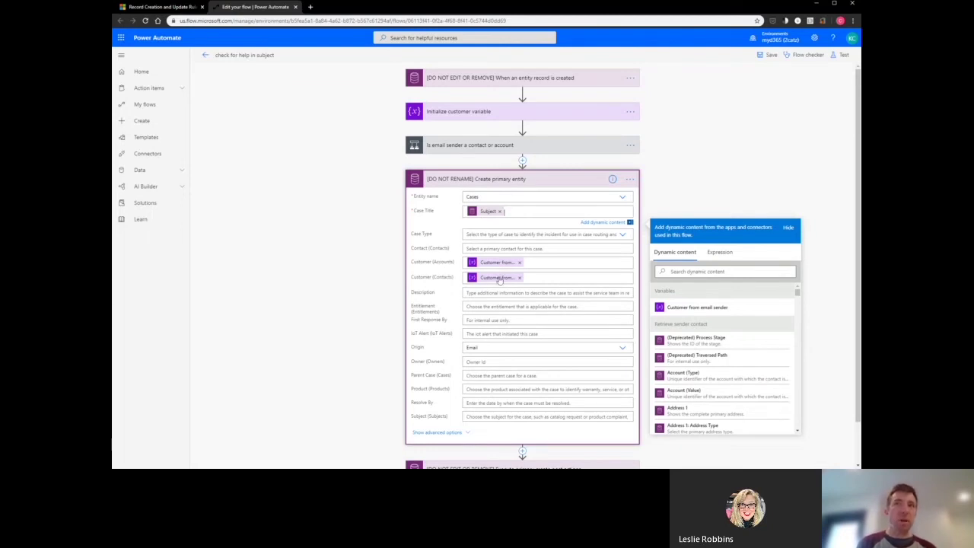
left_click(525, 181)
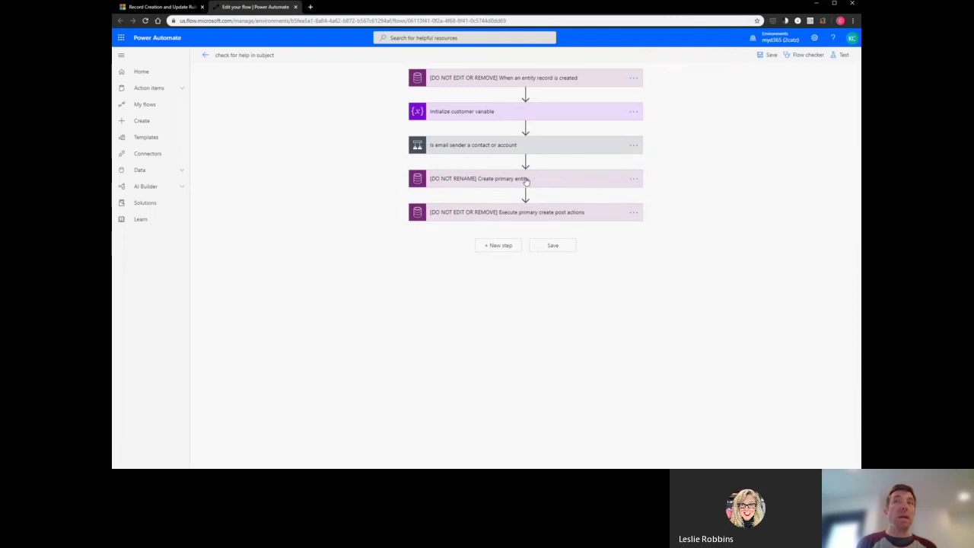
left_click(525, 182)
Review the case's advanced fields, collapse the step, and save the flow.
scroll(500, 310, "down", 1)
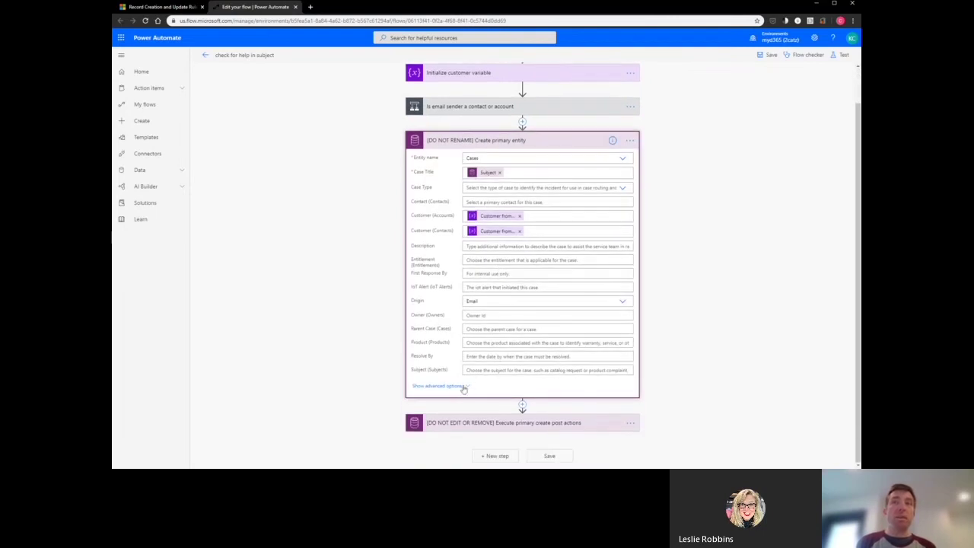
left_click(462, 386)
scroll(475, 254, "down", 1)
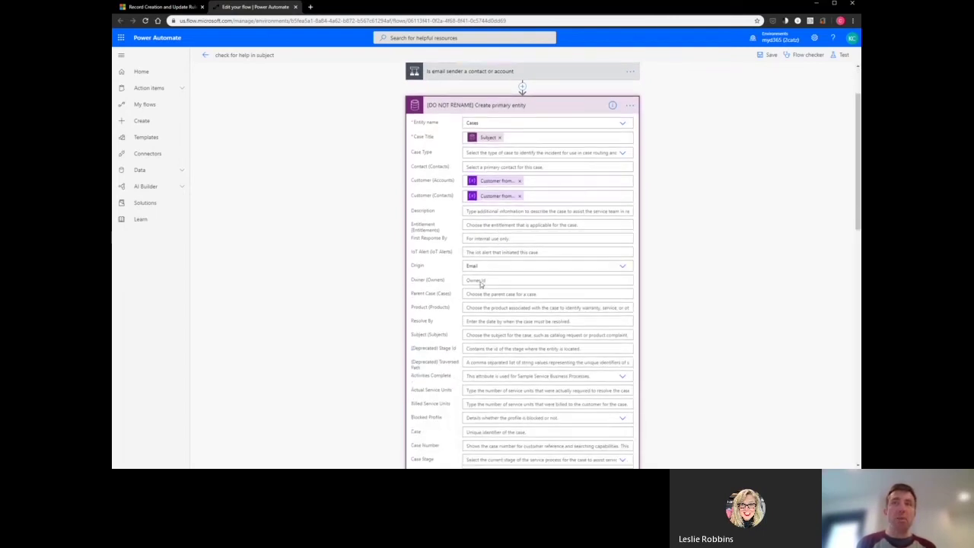
scroll(487, 339, "down", 5)
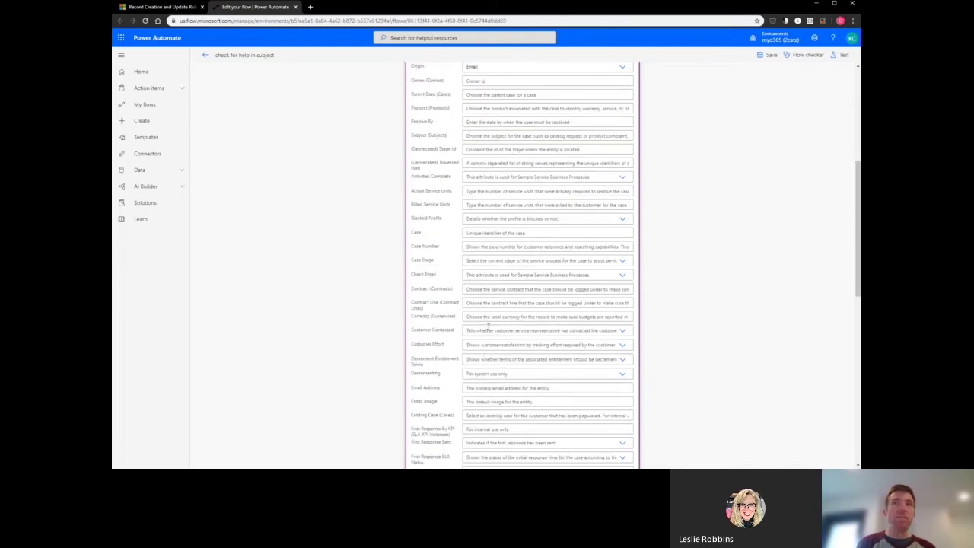
scroll(507, 340, "down", 1)
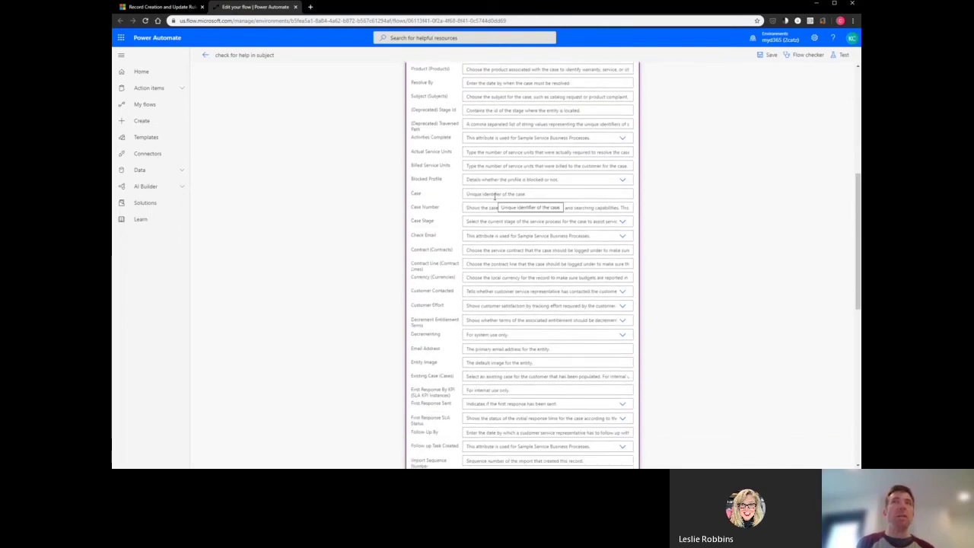
mouse_move(496, 194)
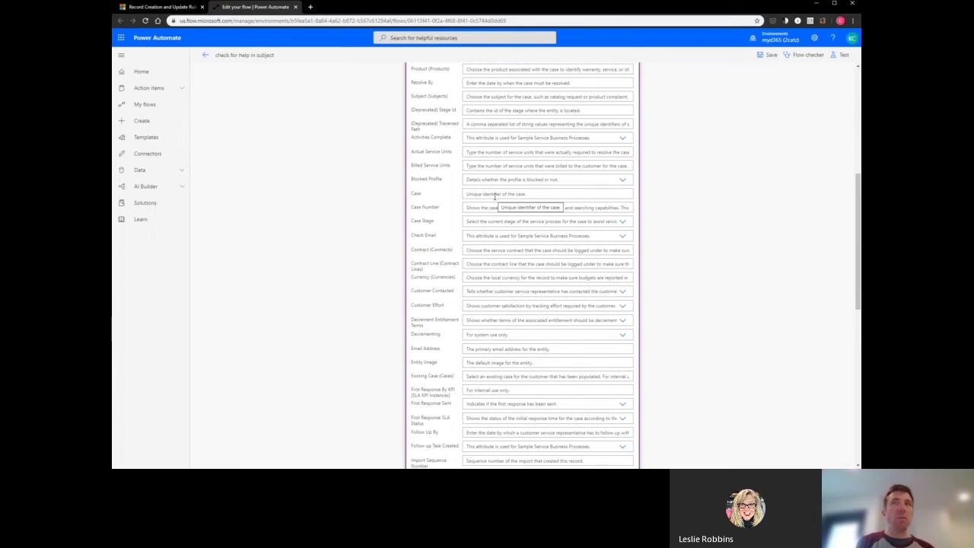
scroll(505, 237, "down", 3)
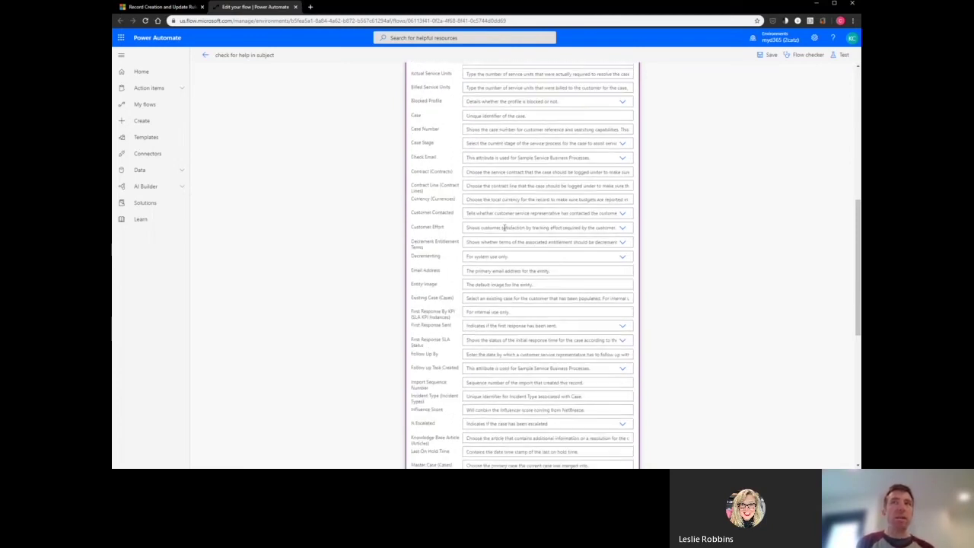
scroll(504, 237, "down", 4)
scroll(502, 236, "down", 3)
scroll(499, 235, "down", 3)
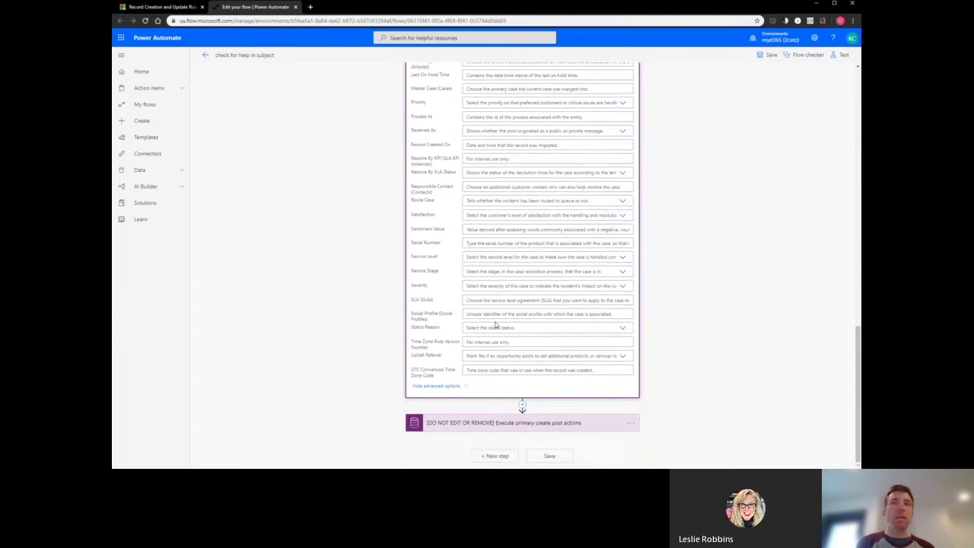
scroll(491, 347, "up", 5)
scroll(486, 346, "up", 5)
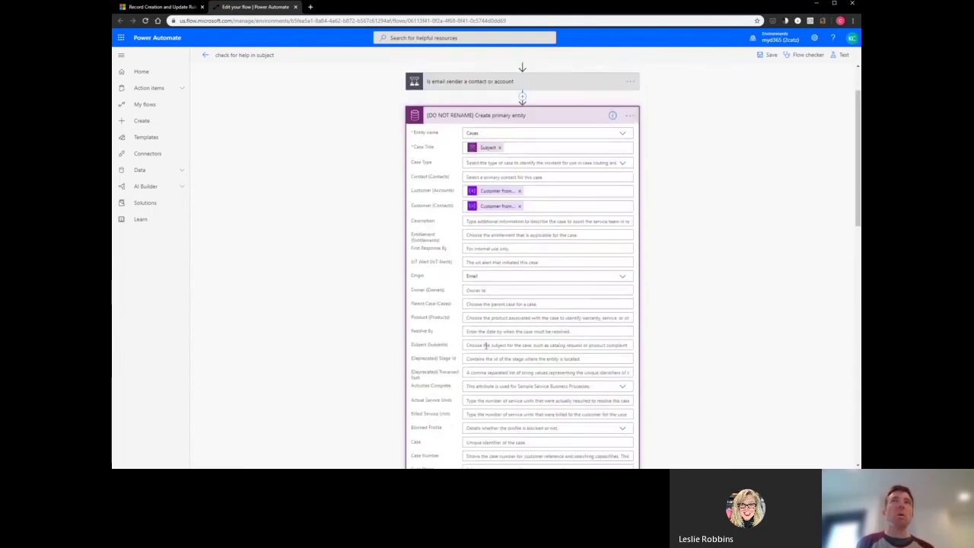
scroll(485, 346, "up", 2)
left_click(522, 180)
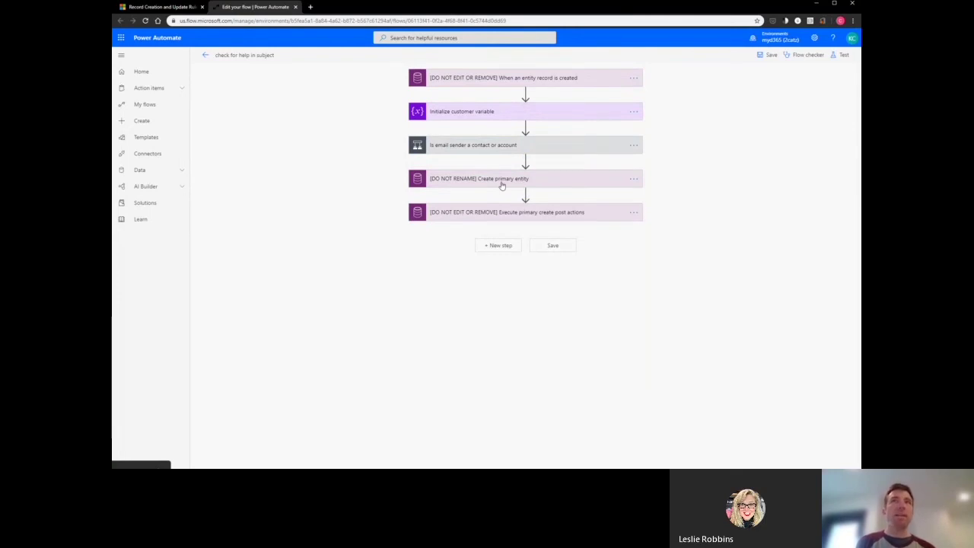
left_click(552, 245)
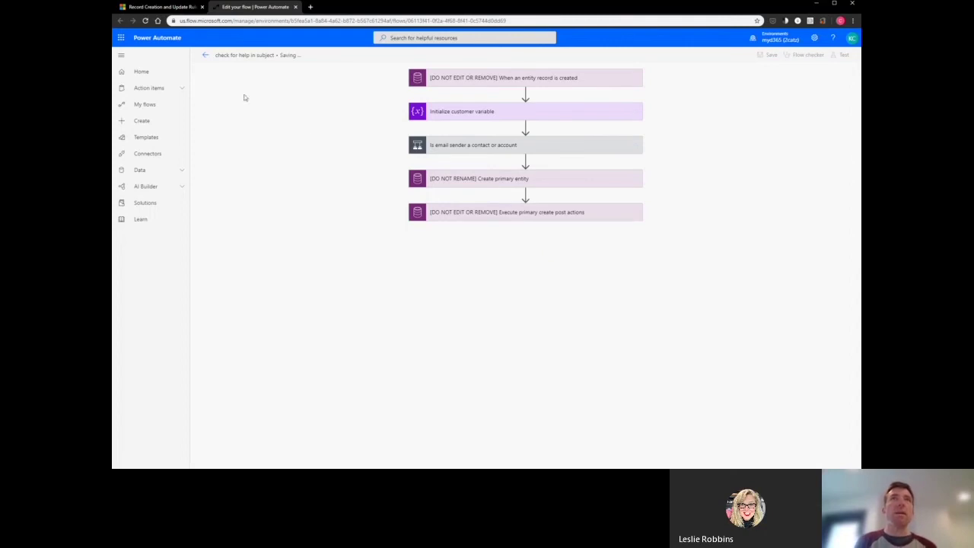
Close the rule item and refresh the test rule's conditions to show 'check for help in subject'.
left_click(161, 8)
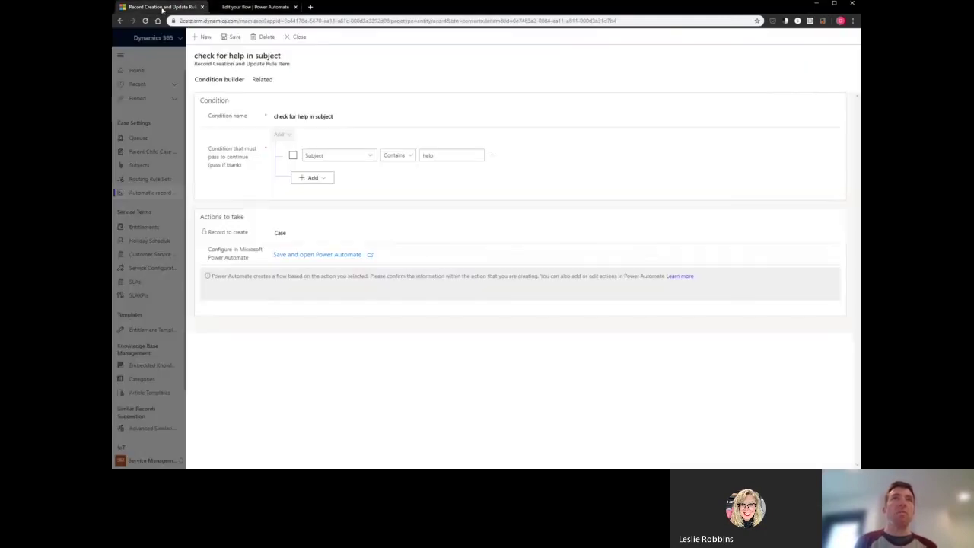
left_click(298, 36)
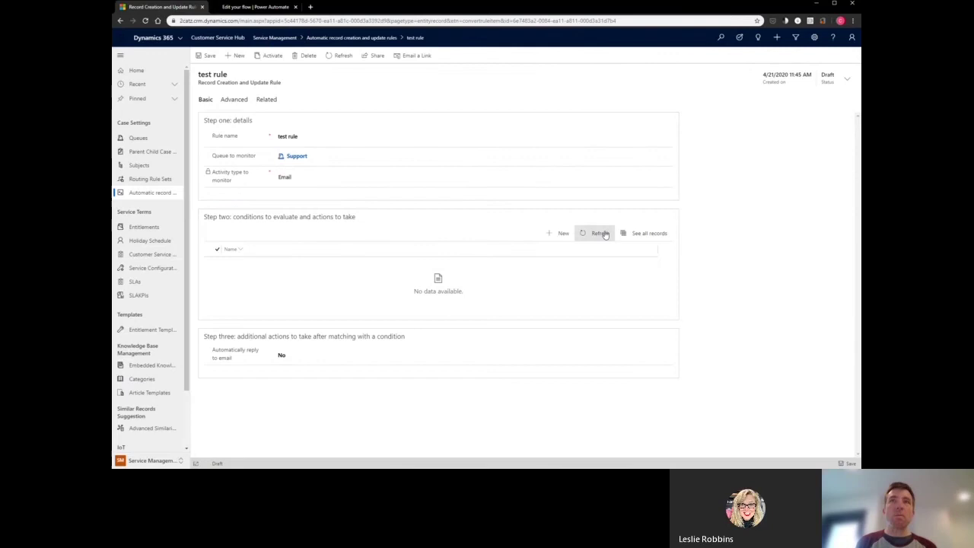
left_click(603, 234)
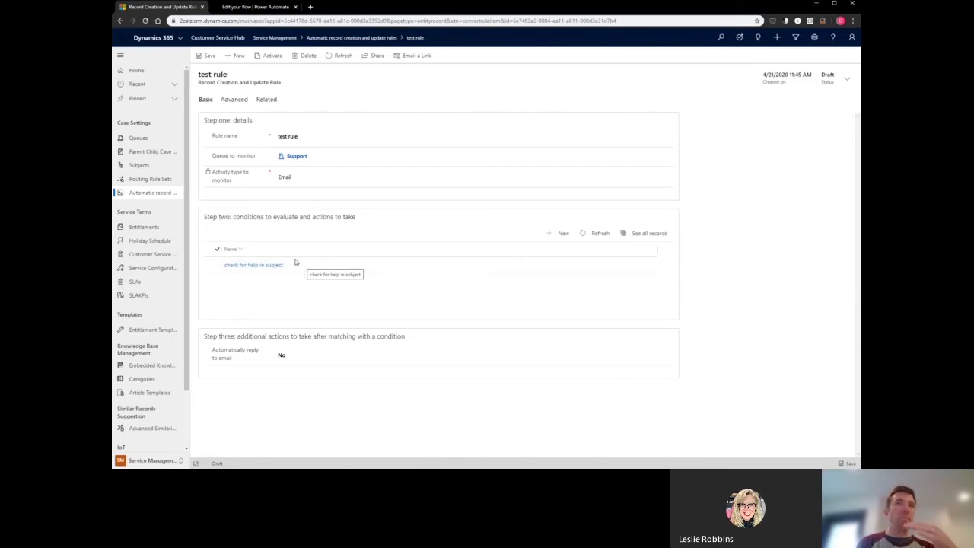
Start a second condition named 'check for support in subject' and add a criteria row.
left_click(559, 234)
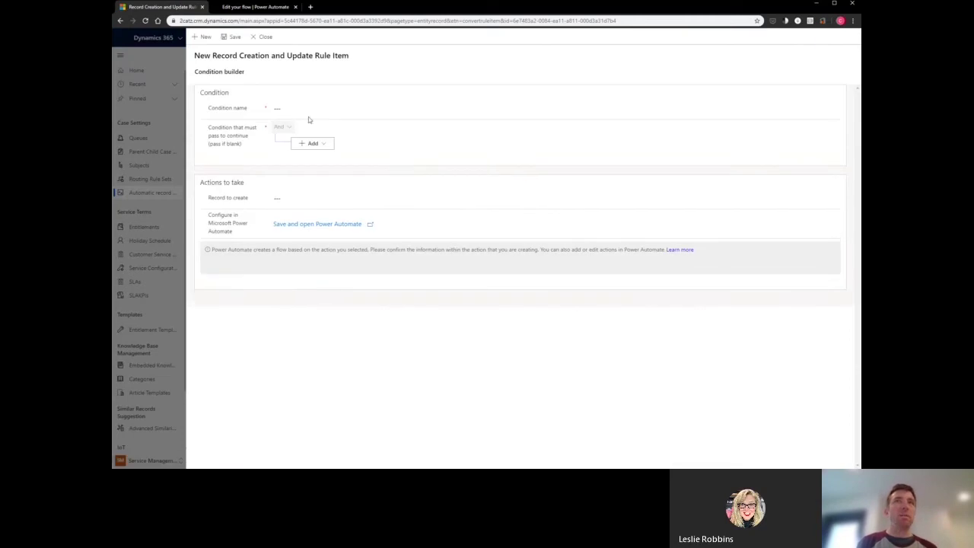
left_click(304, 108)
type("check for support")
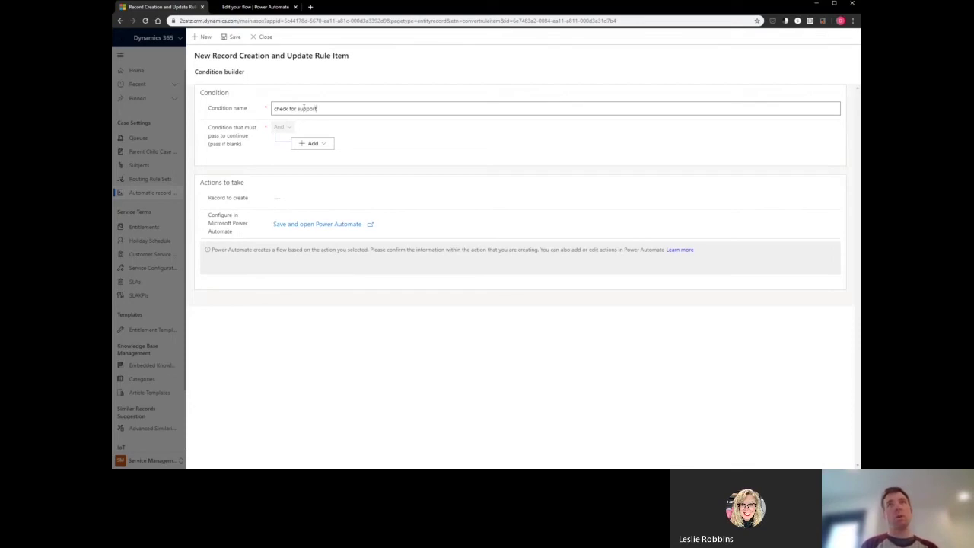
type("in subject")
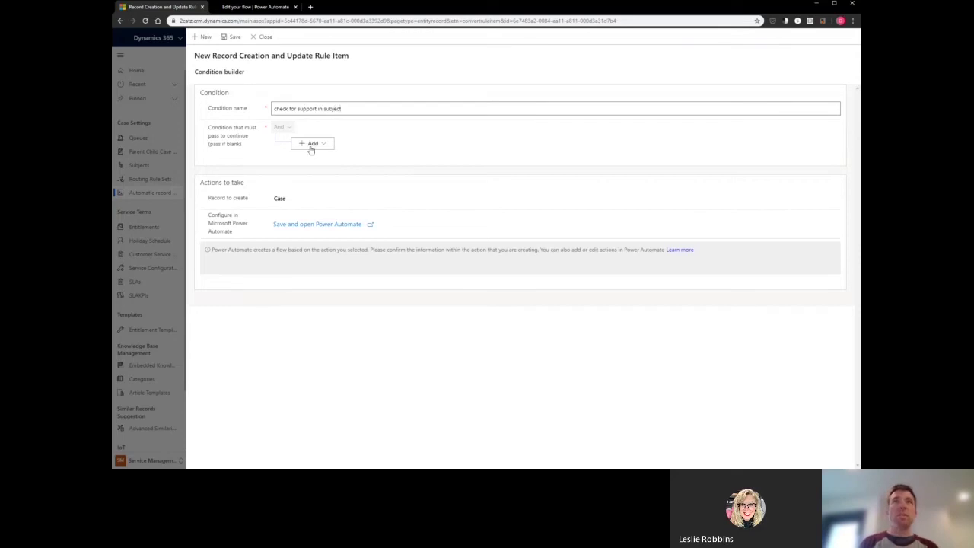
left_click(311, 144)
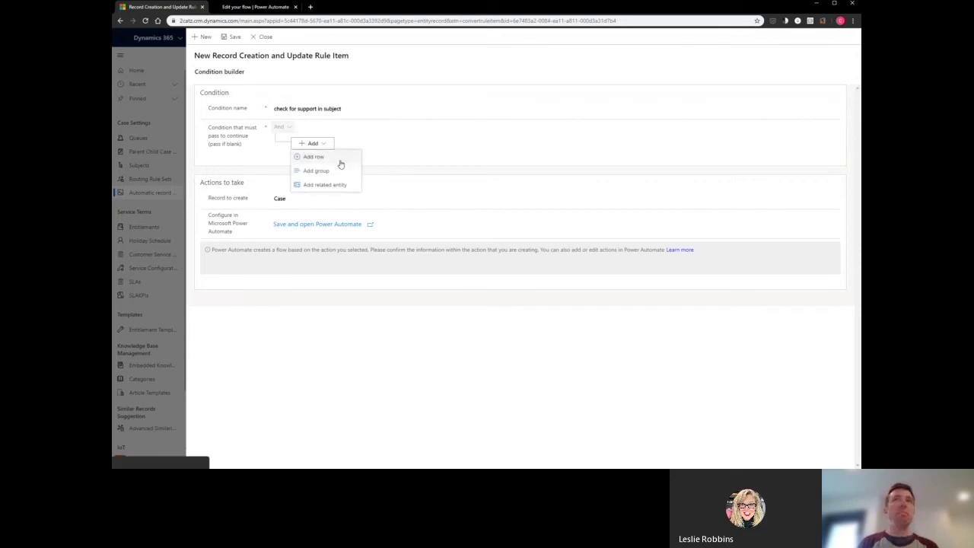
left_click(327, 158)
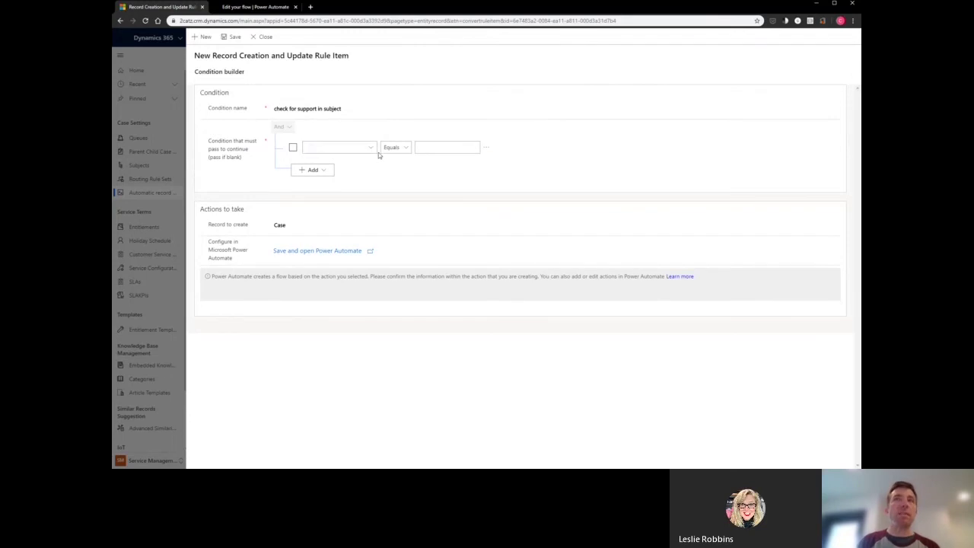
Set the criteria row to Subject Contains 'support'.
left_click(372, 148)
scroll(415, 184, "down", 3)
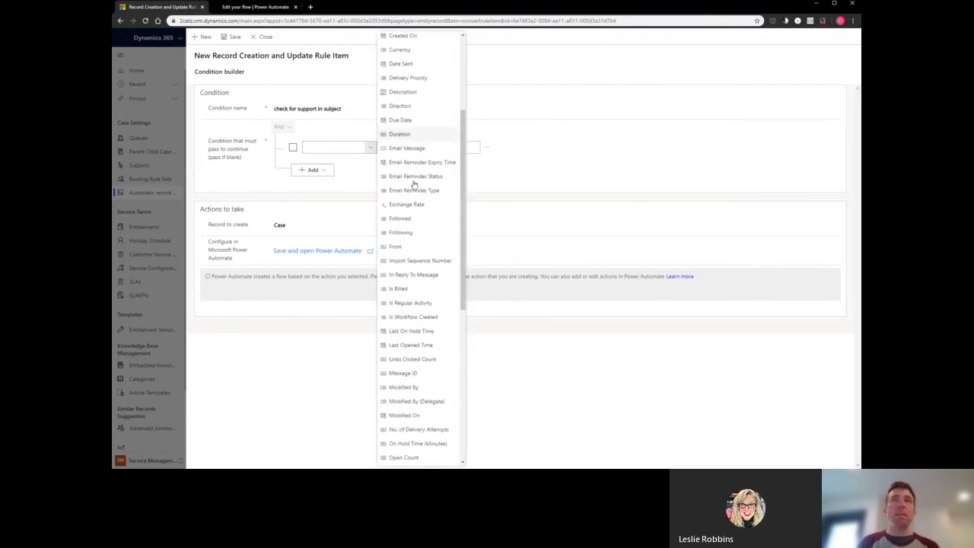
scroll(413, 185, "down", 3)
scroll(414, 188, "down", 2)
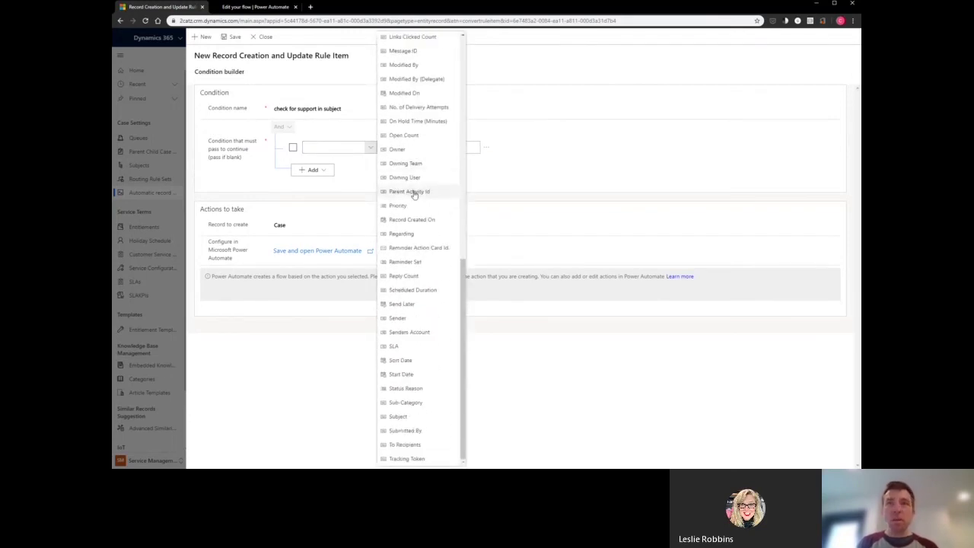
left_click(407, 417)
left_click(396, 146)
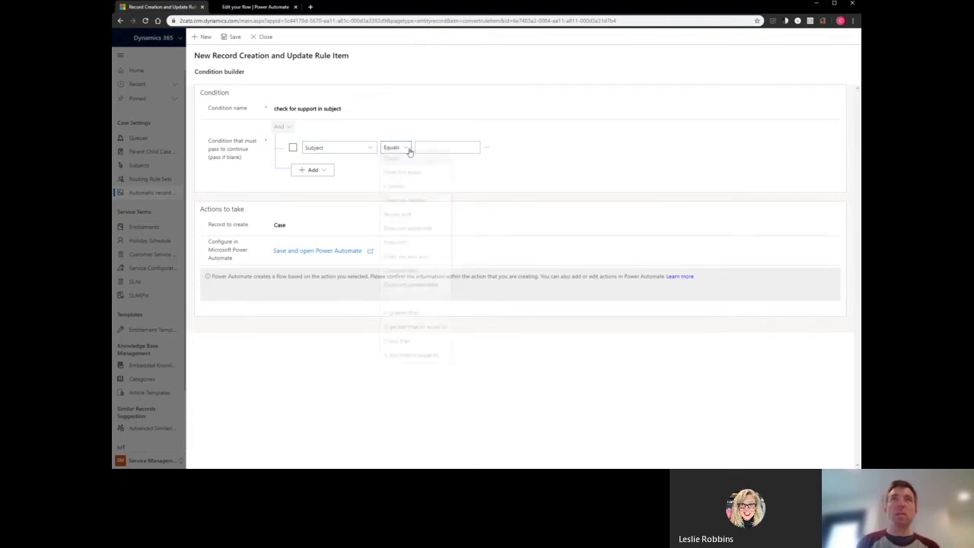
left_click(398, 188)
left_click(452, 147)
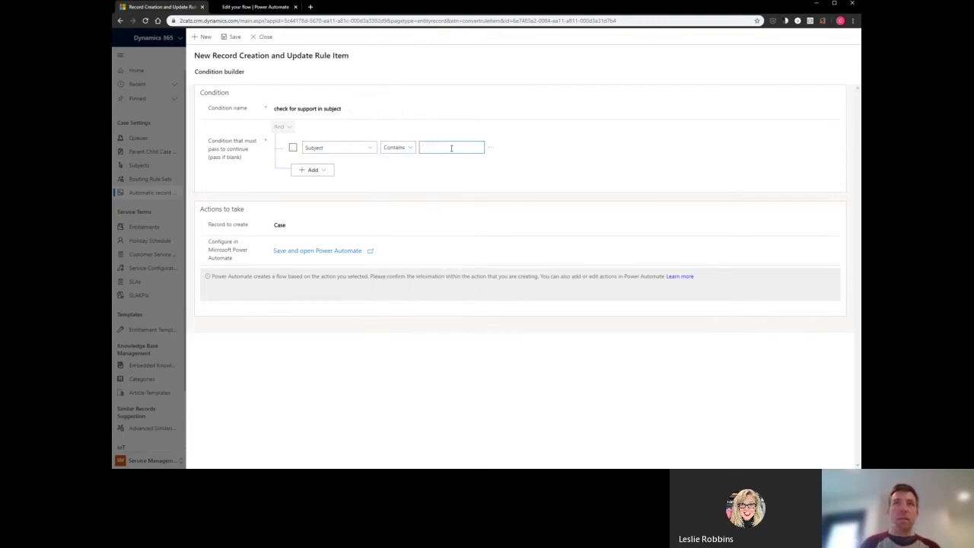
type("support")
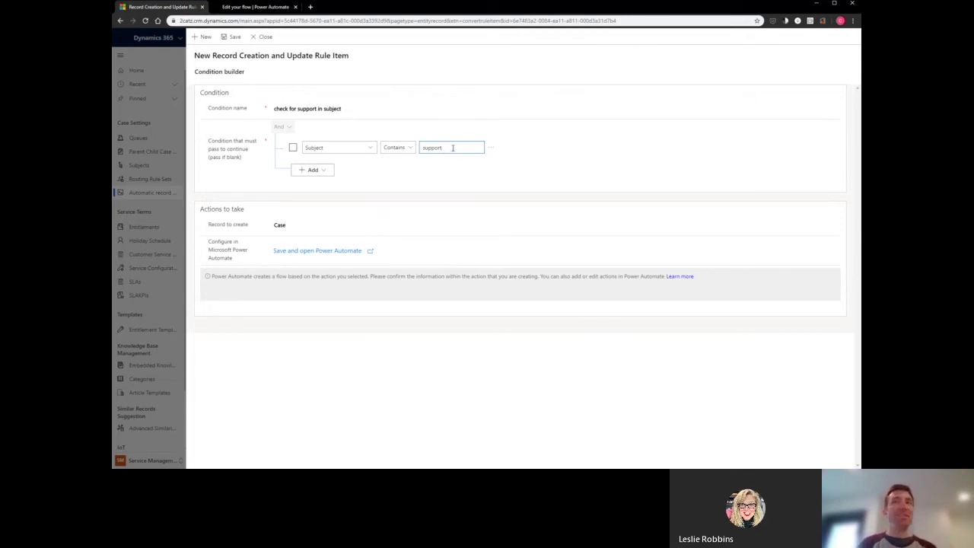
Change Record to create from Case to Opportunity, save, and go to the flow tab.
left_click(284, 226)
scroll(308, 275, "up", 1)
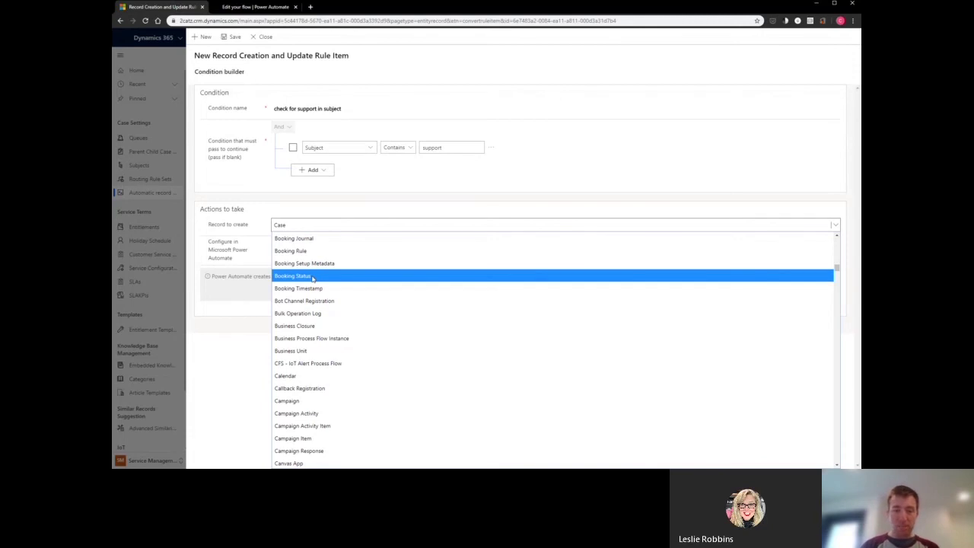
type("opp")
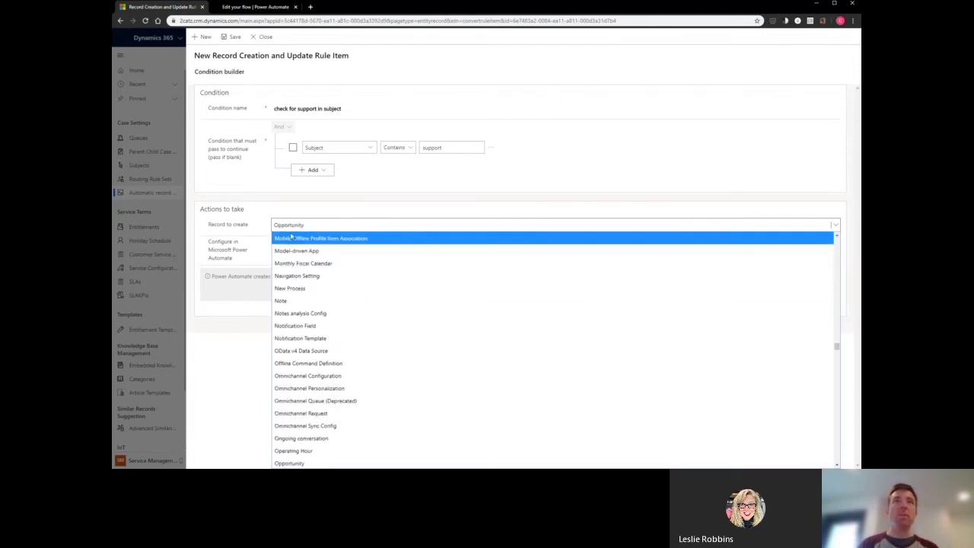
left_click(268, 222)
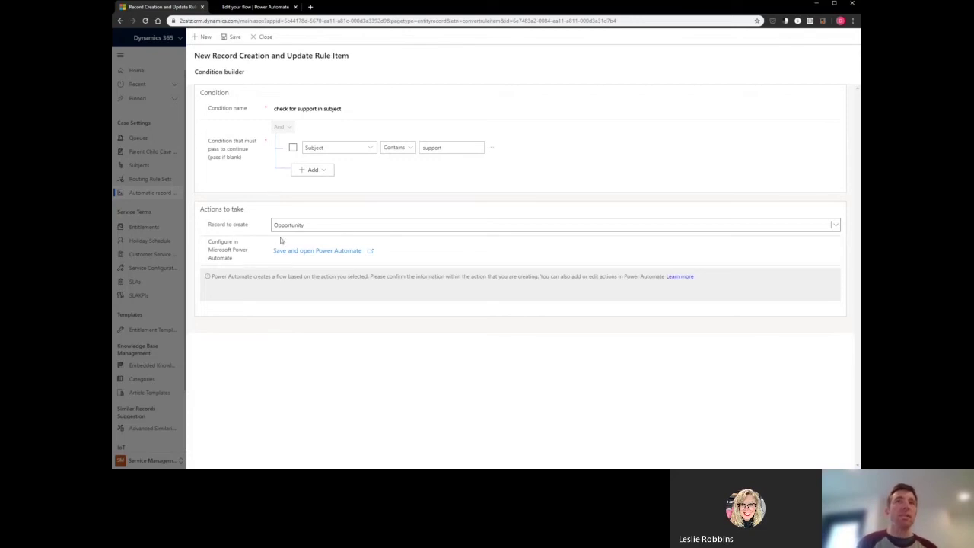
left_click(304, 251)
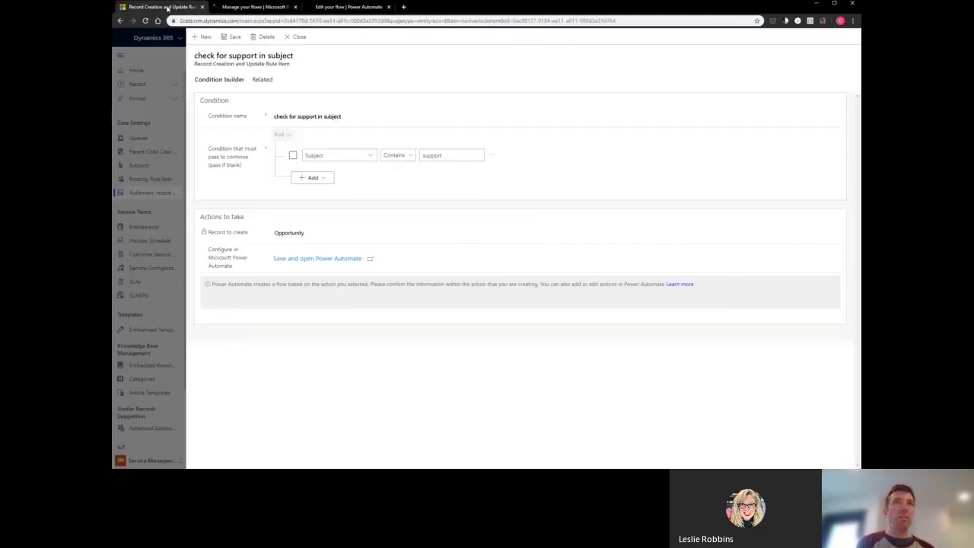
left_click(239, 8)
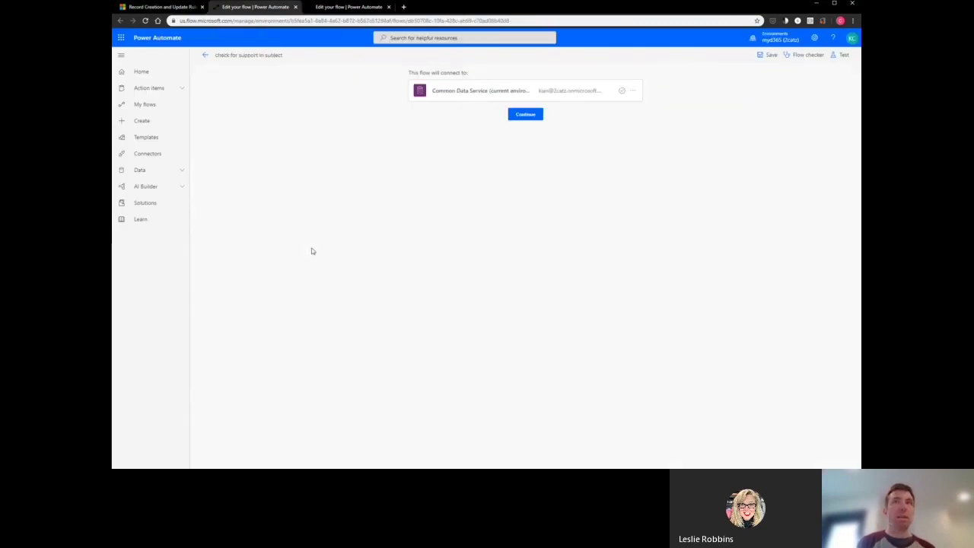
Fill the Create primary entity step with Currency USD and Topic 'Test topic'.
left_click(525, 114)
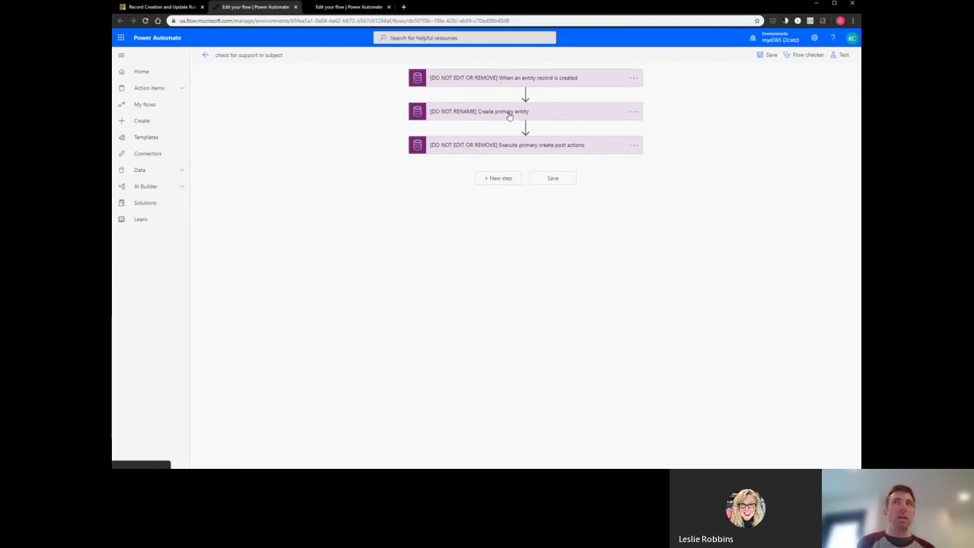
left_click(509, 114)
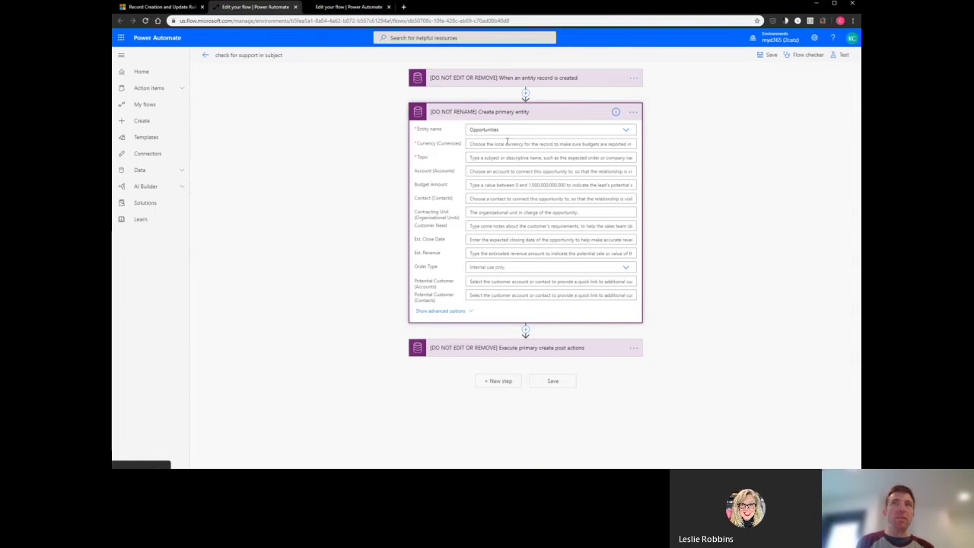
left_click(515, 144)
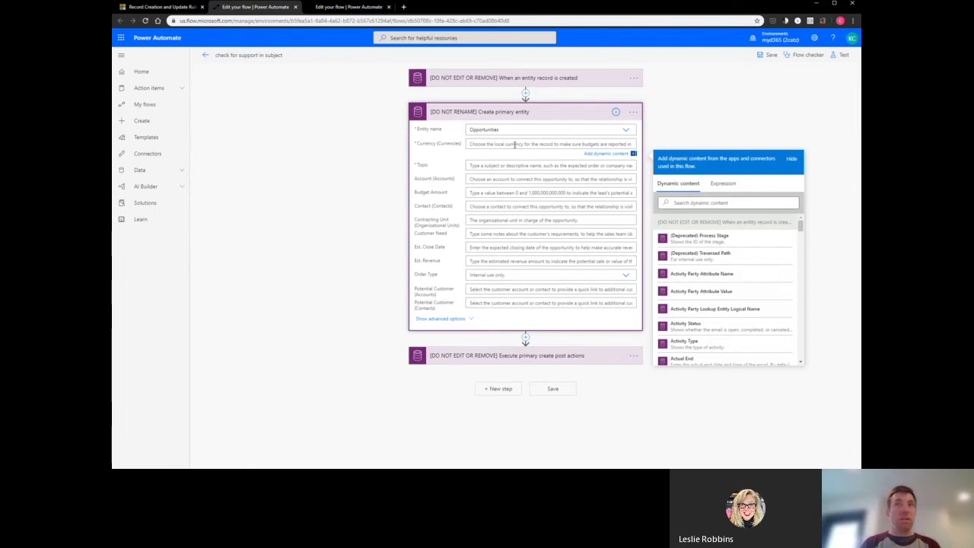
type("USD")
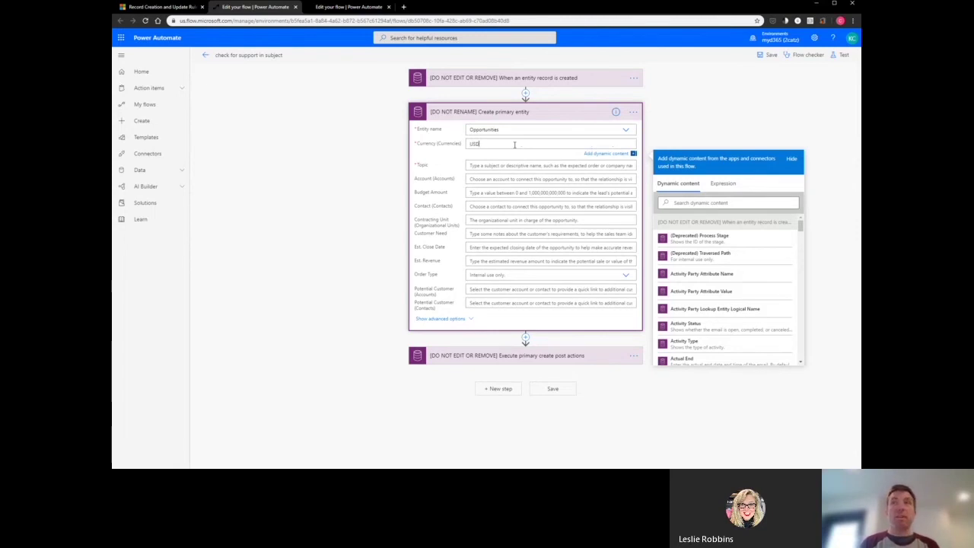
left_click(502, 166)
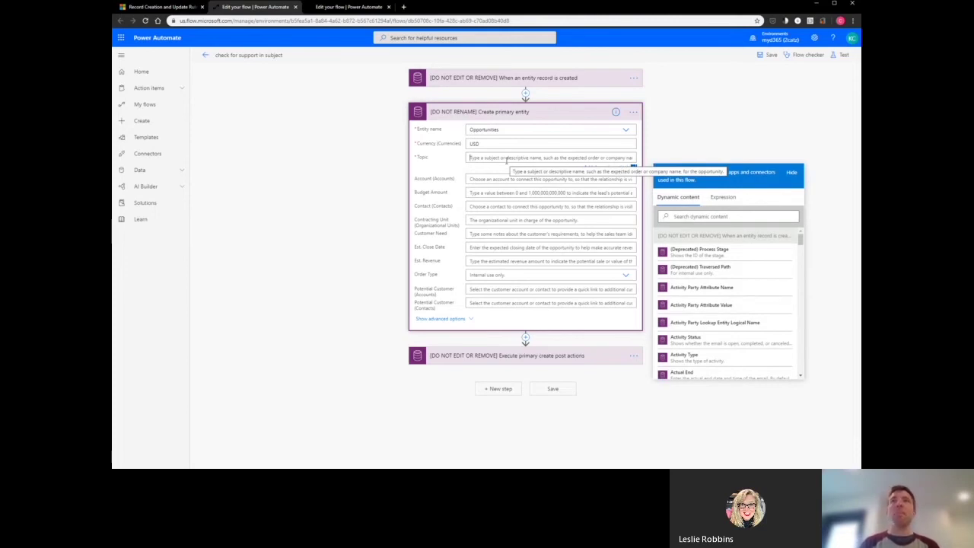
type("Test topic")
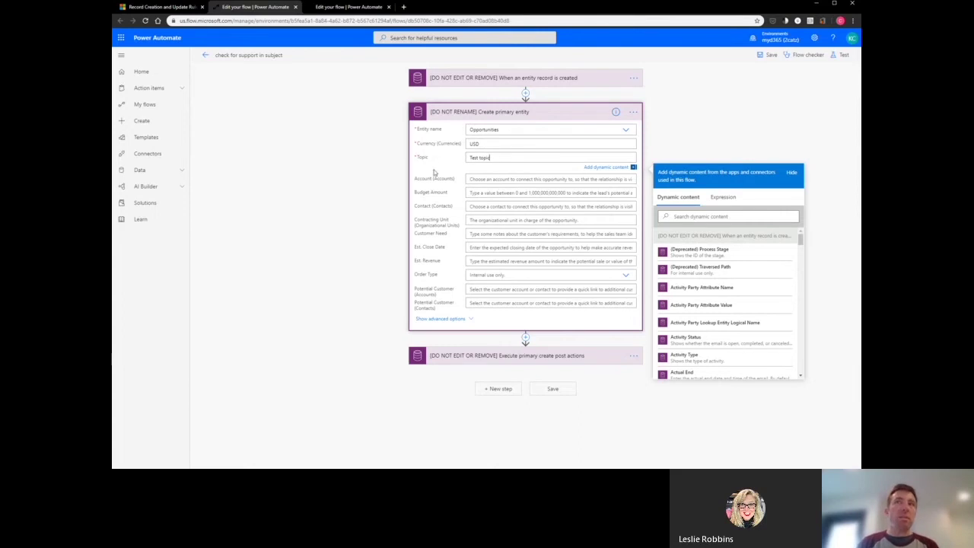
Review the step's advanced options and save the flow.
left_click(440, 319)
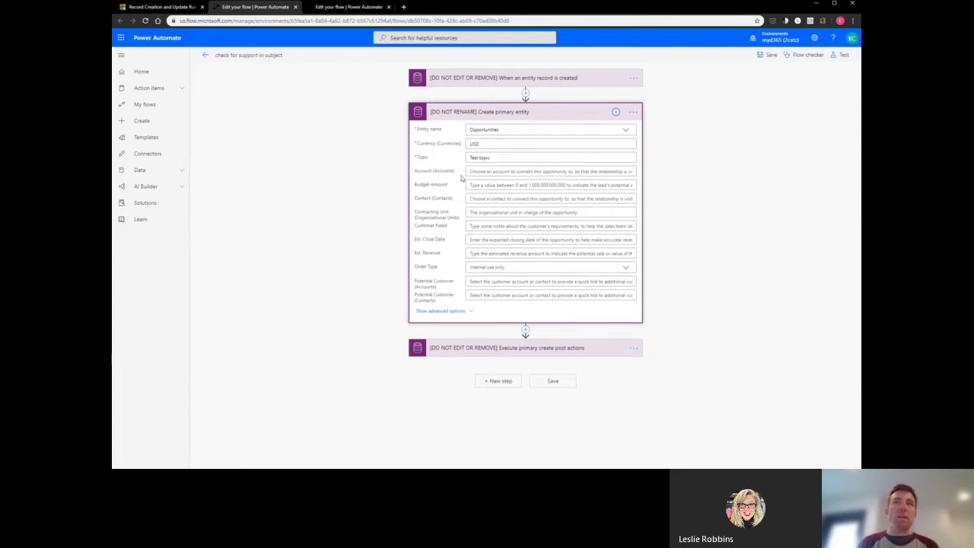
scroll(464, 239, "down", 1)
scroll(463, 239, "down", 5)
scroll(546, 381, "down", 3)
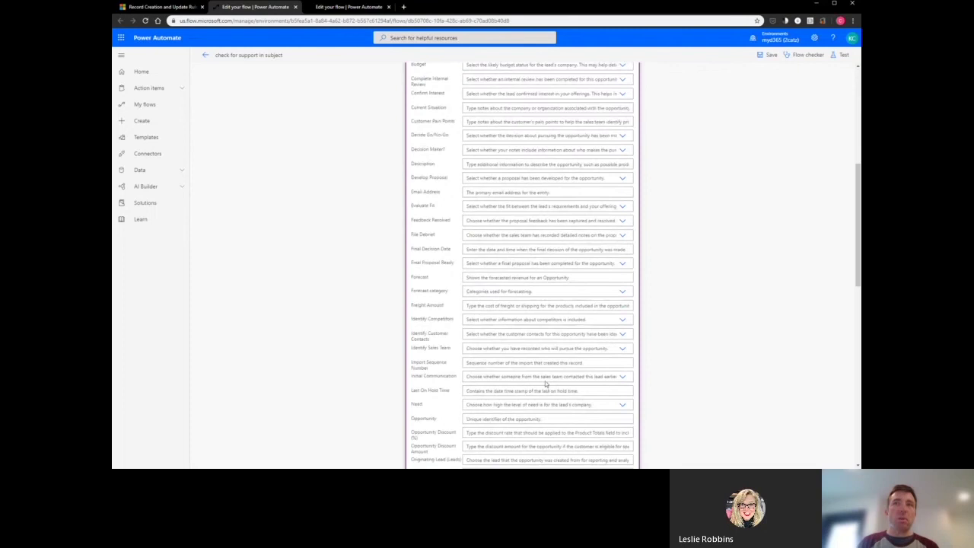
scroll(546, 380, "down", 5)
scroll(546, 381, "down", 4)
scroll(545, 380, "down", 5)
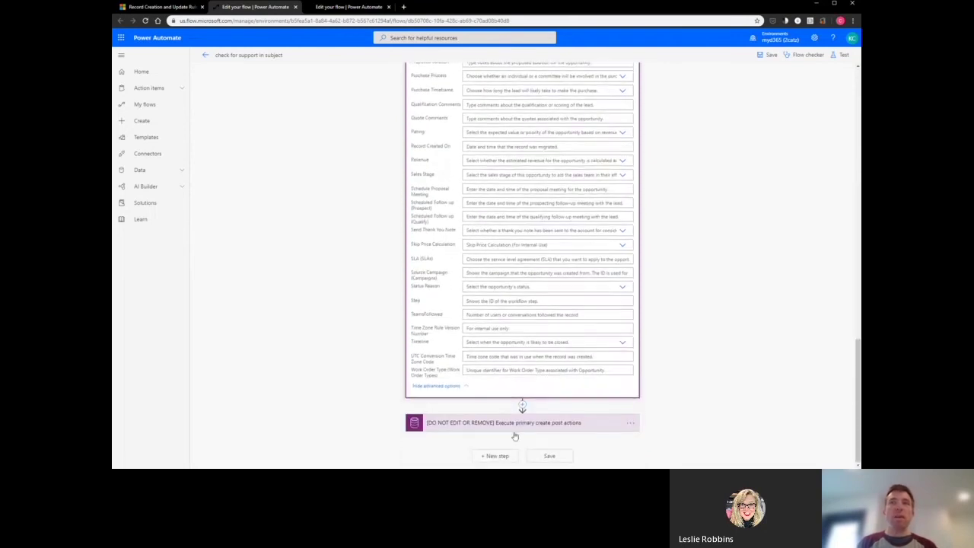
left_click(551, 455)
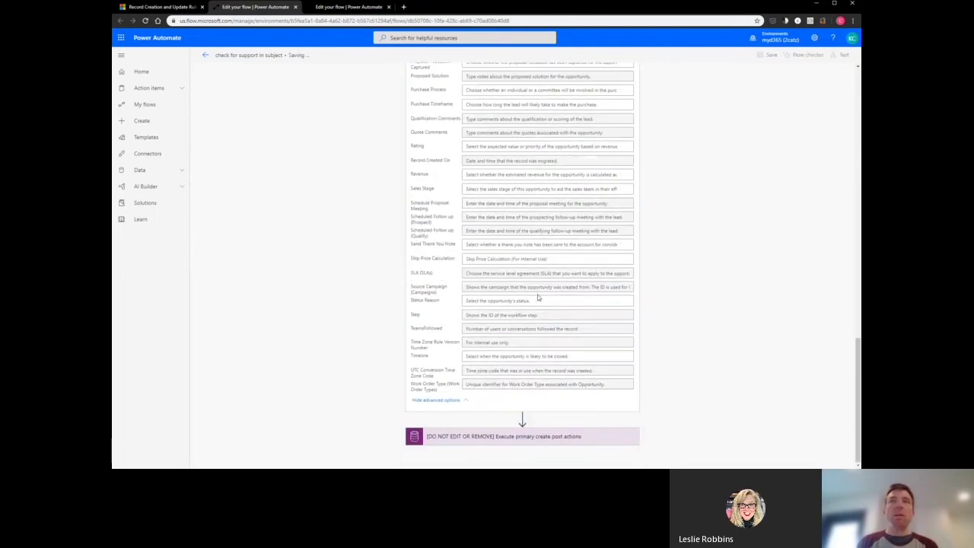
Return to the test rule and refresh its conditions list to show the new condition.
left_click(163, 9)
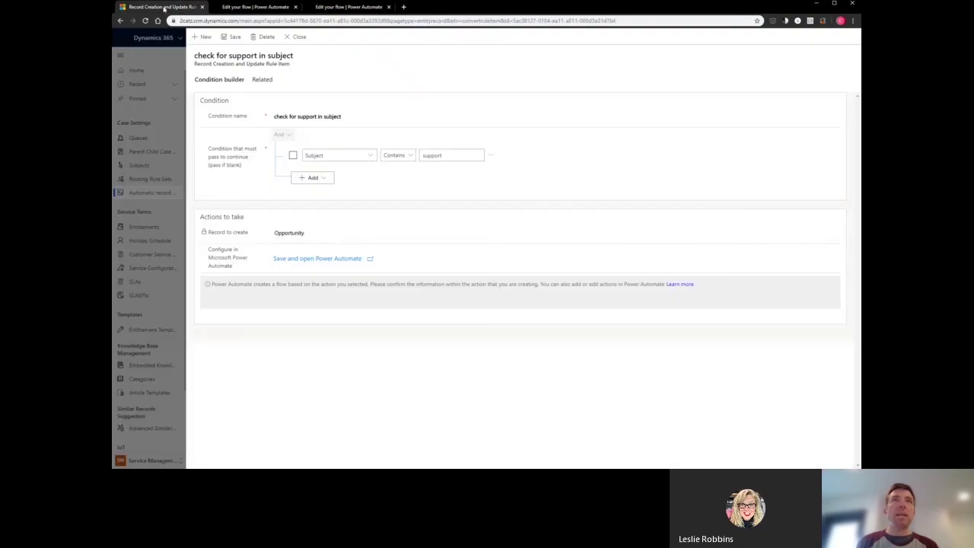
left_click(301, 38)
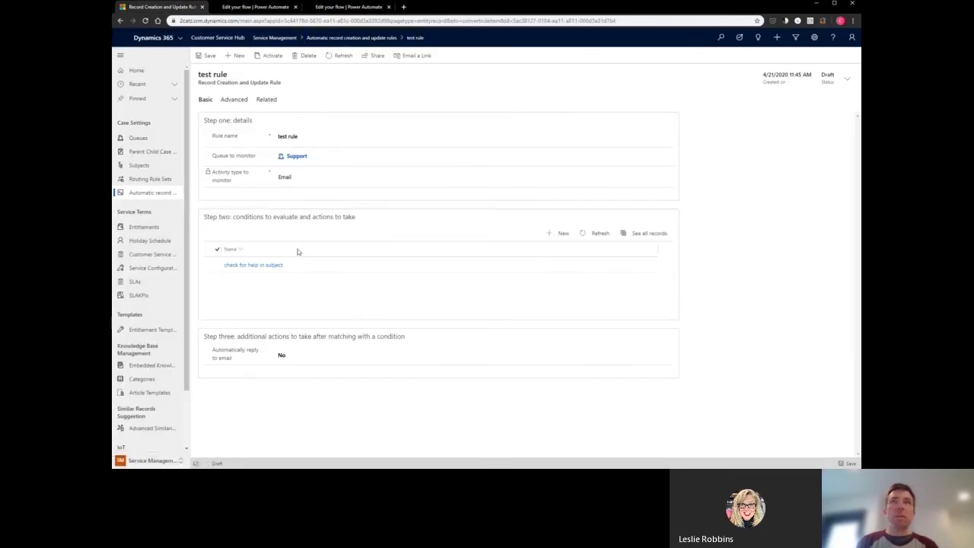
left_click(596, 232)
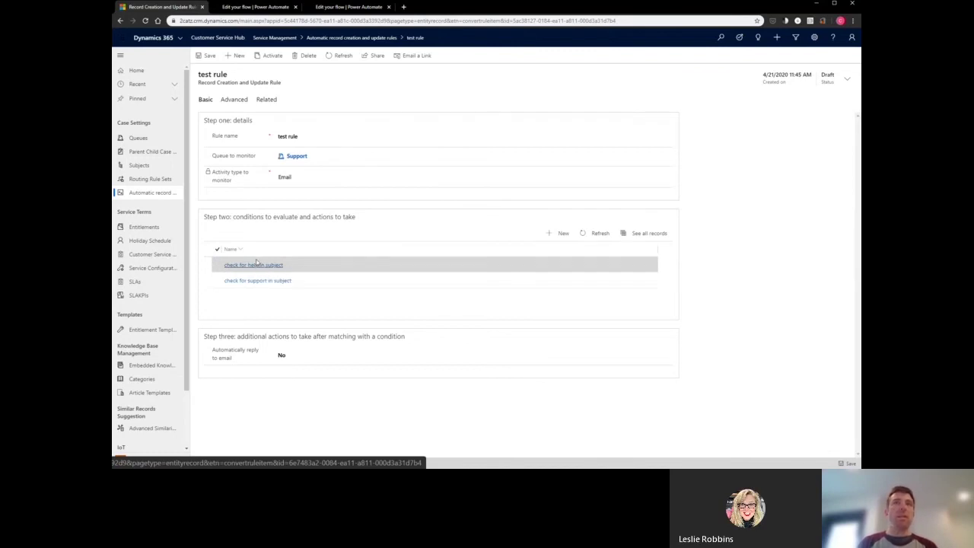
Review the 'check for help in subject' and 'check for support in subject' conditions.
left_click(256, 264)
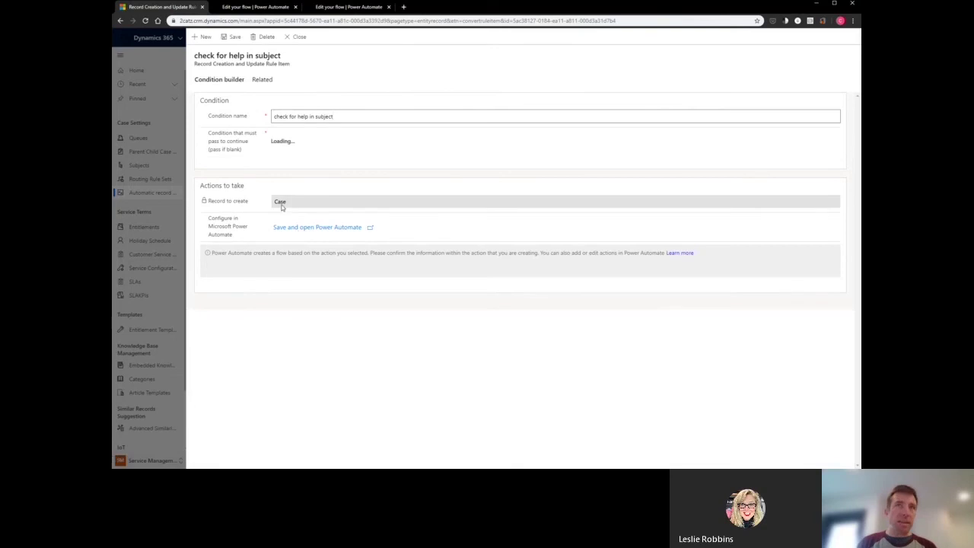
left_click(297, 36)
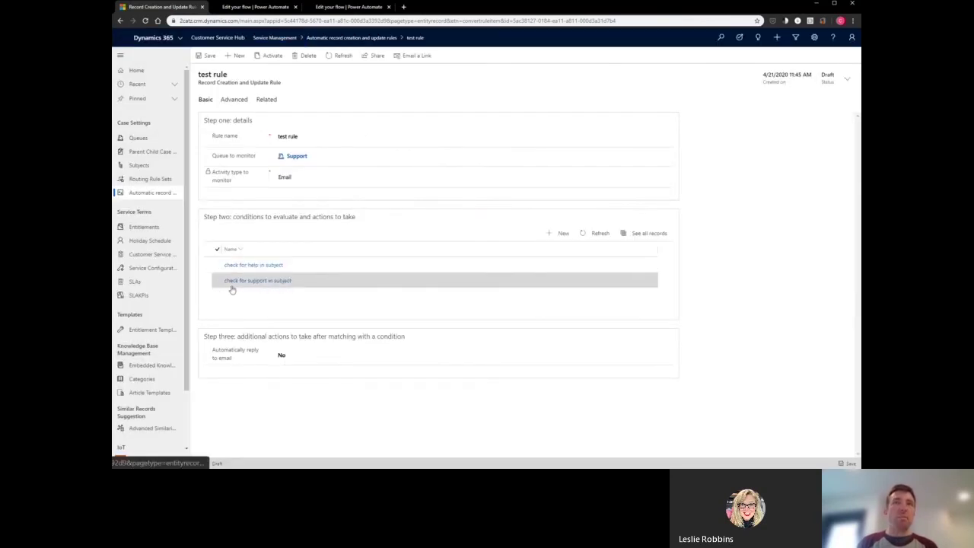
left_click(264, 281)
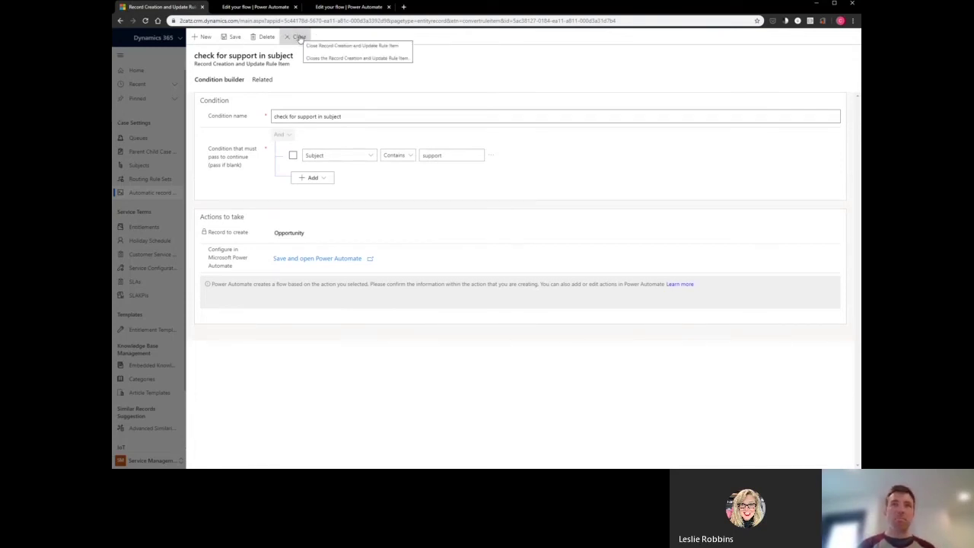
left_click(300, 38)
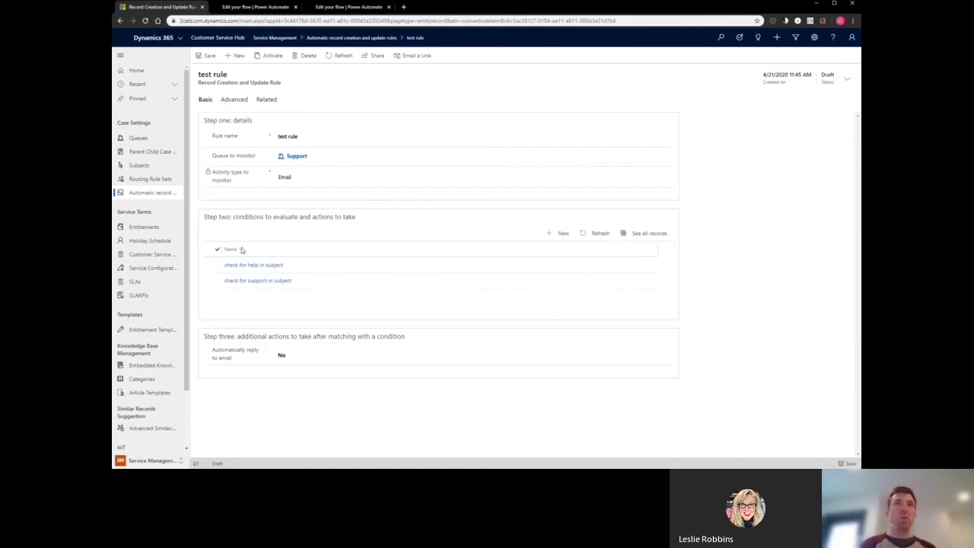
Move 'check for support in subject' below 'check for help in subject' in the conditions grid.
left_click(216, 281)
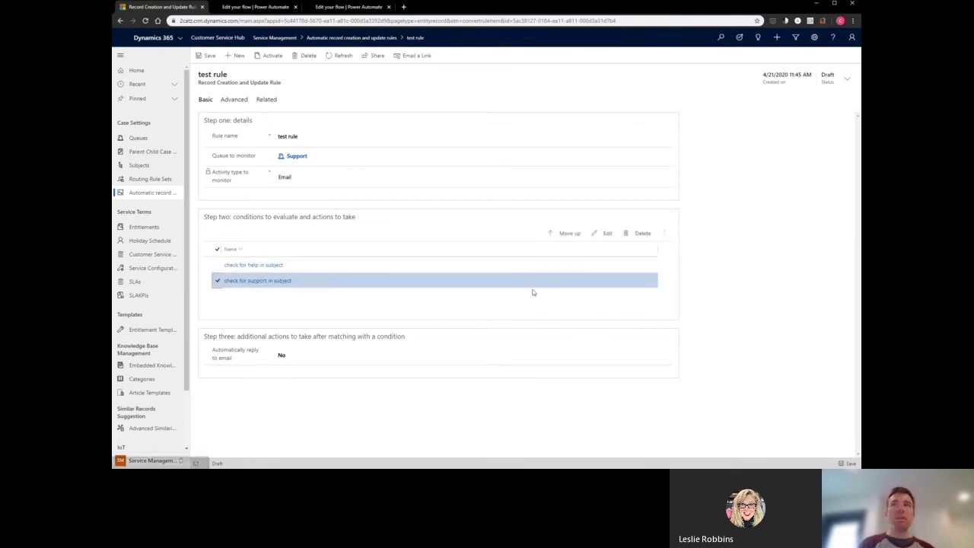
left_click(553, 235)
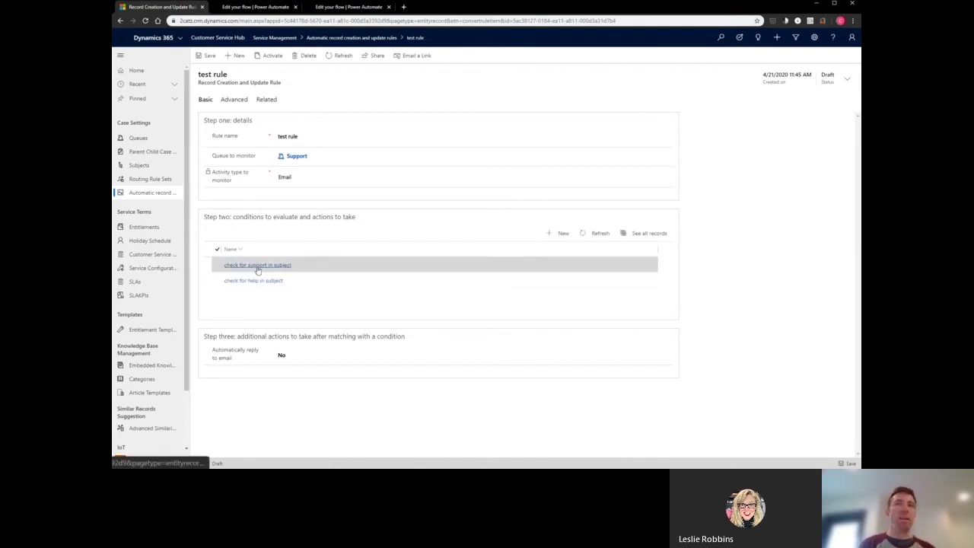
left_click(218, 265)
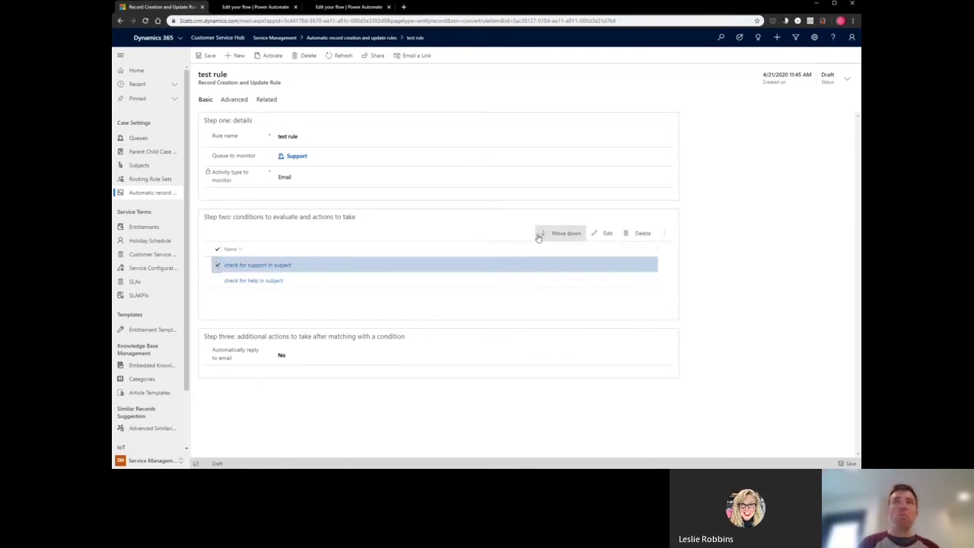
left_click(563, 233)
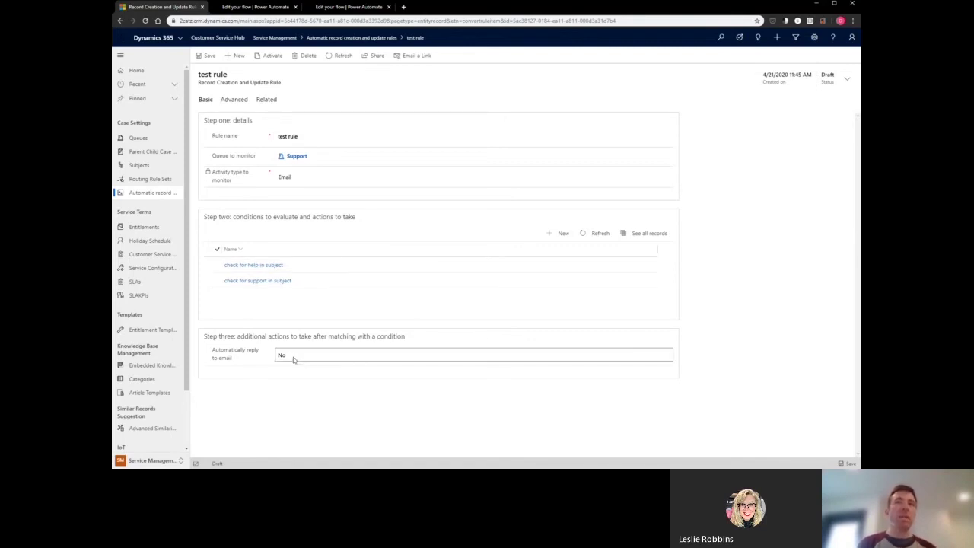
Enable automatic email replies with the Case Auto Response template and save the rule.
left_click(294, 357)
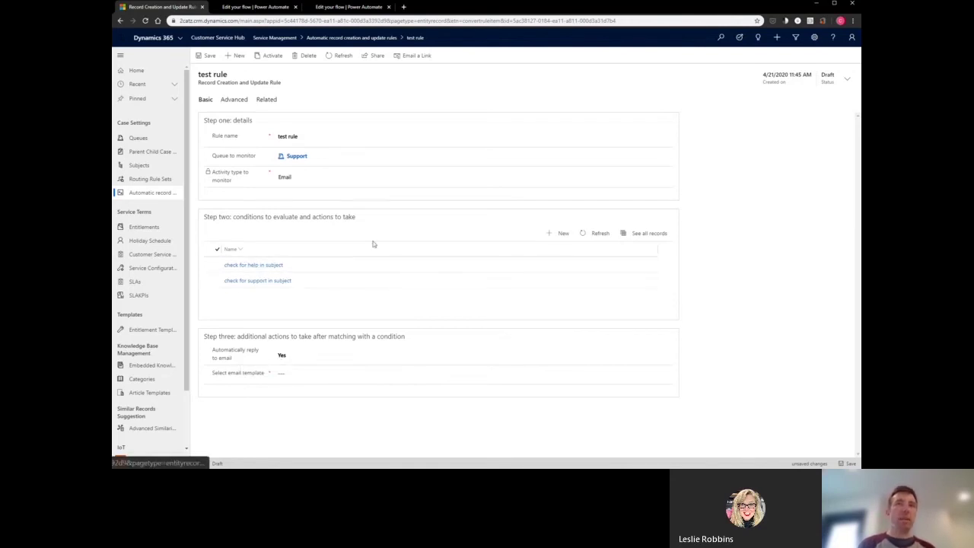
left_click(309, 373)
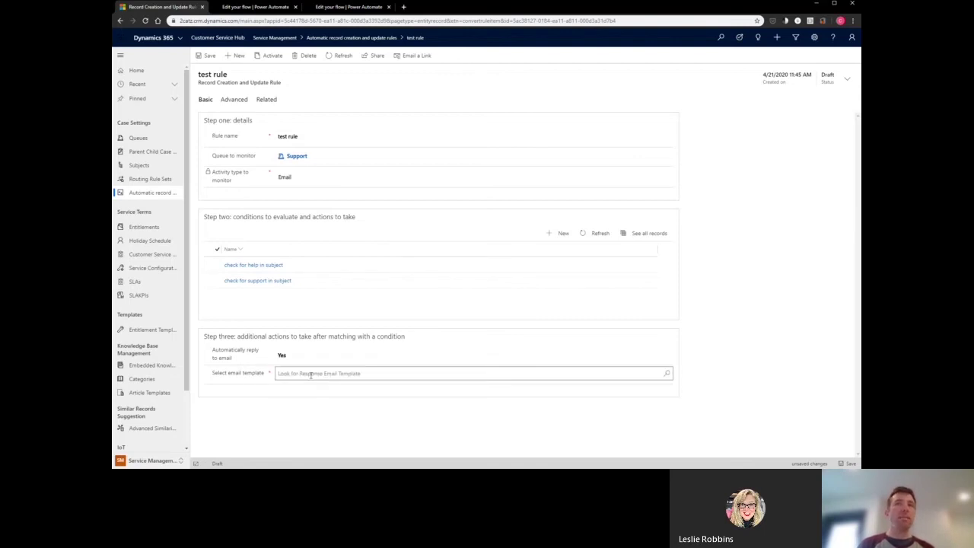
type("c")
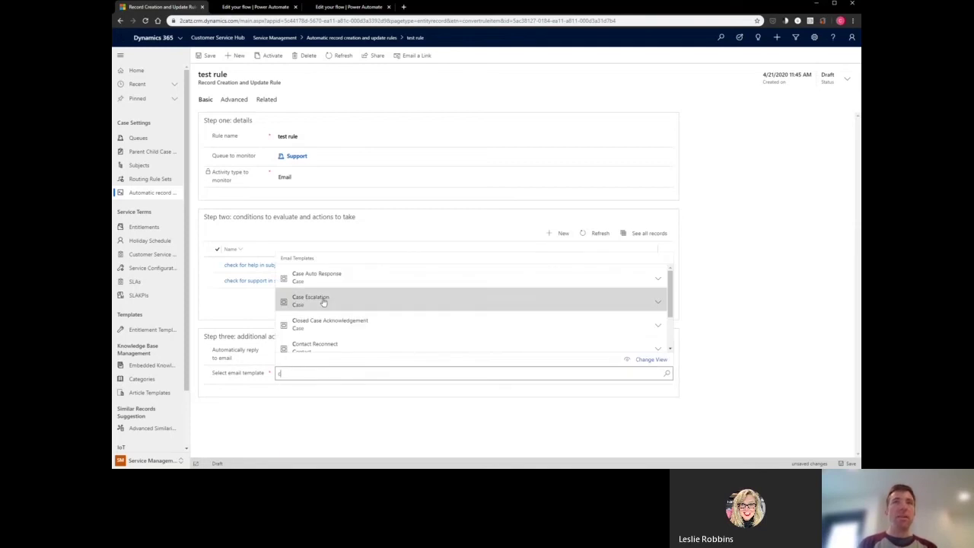
scroll(329, 295, "down", 1)
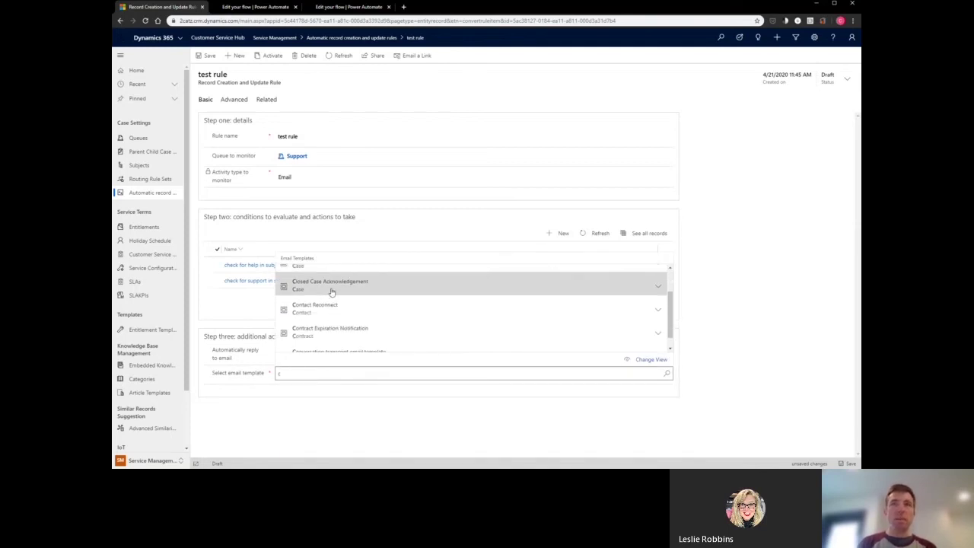
scroll(332, 291, "up", 1)
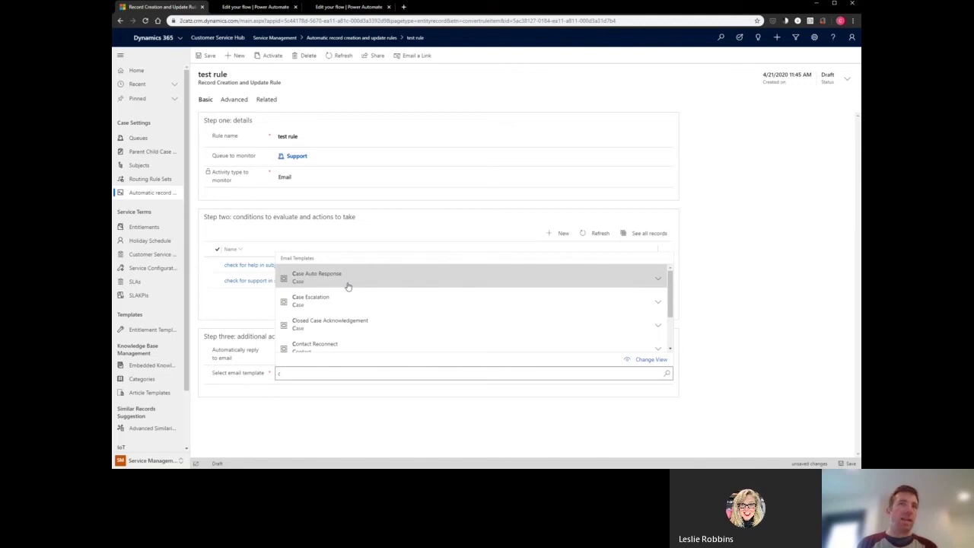
left_click(348, 286)
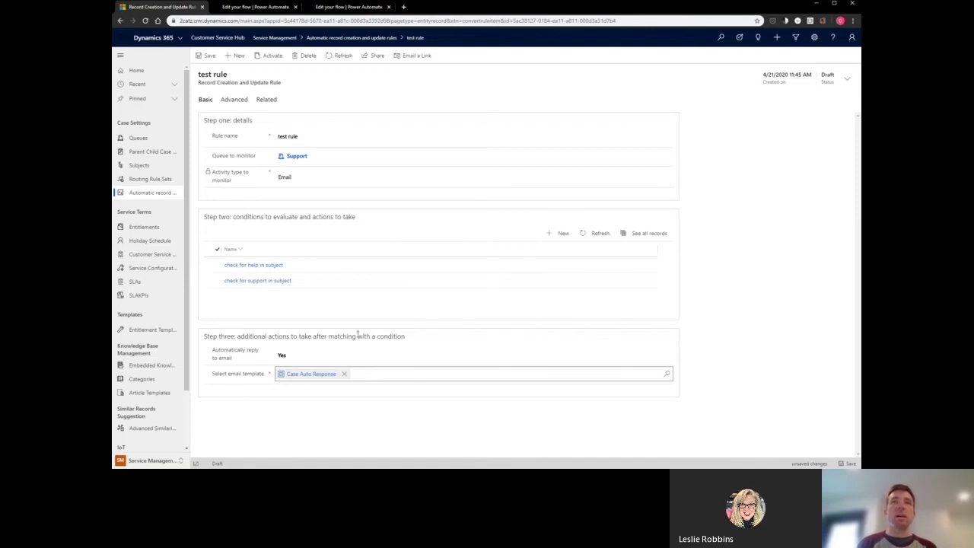
left_click(210, 56)
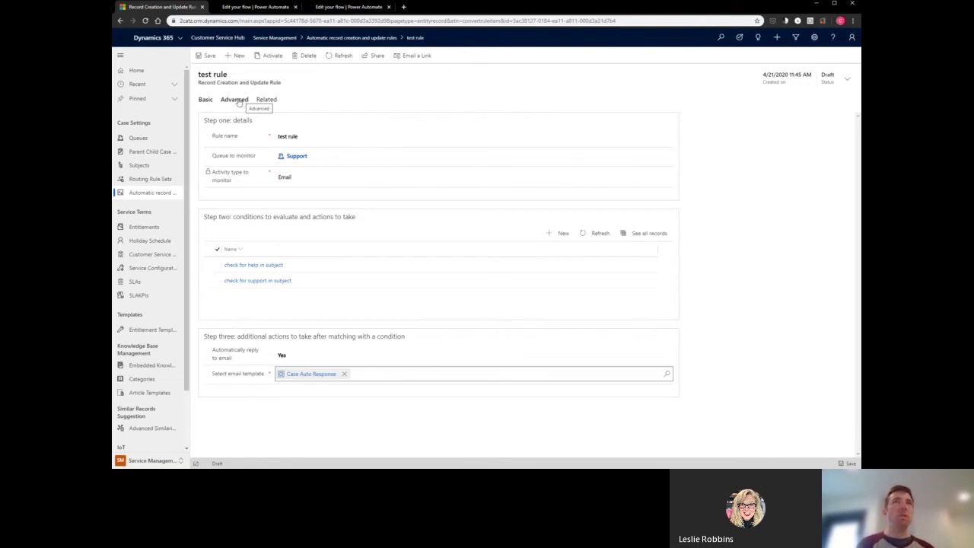
View the test rule's Advanced tab: unknown-sender record creation, entitlement and waiting all No.
left_click(238, 101)
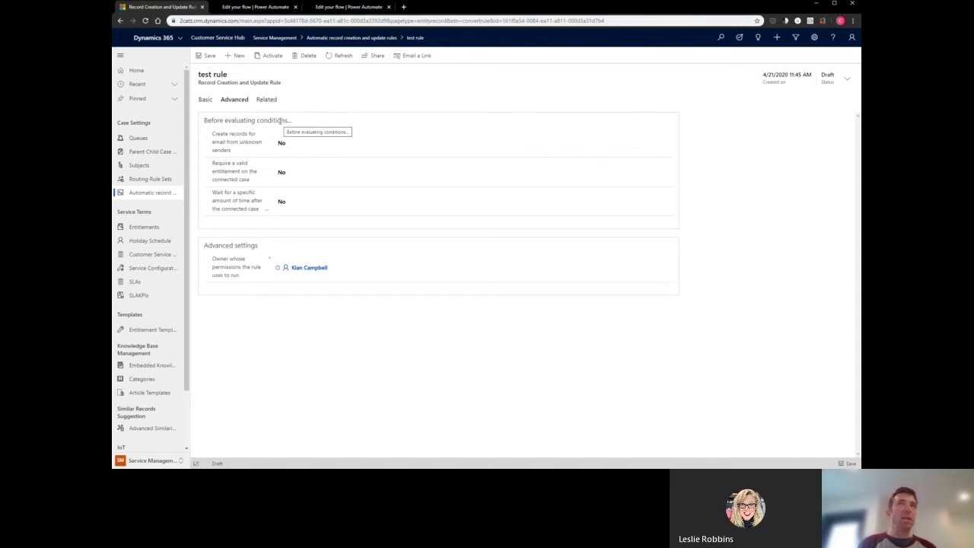
left_click(205, 99)
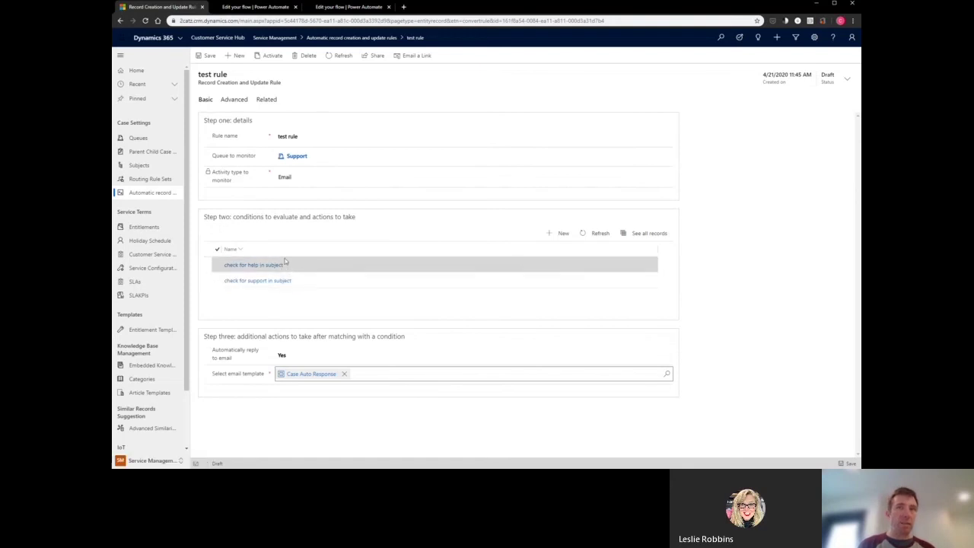
left_click(235, 99)
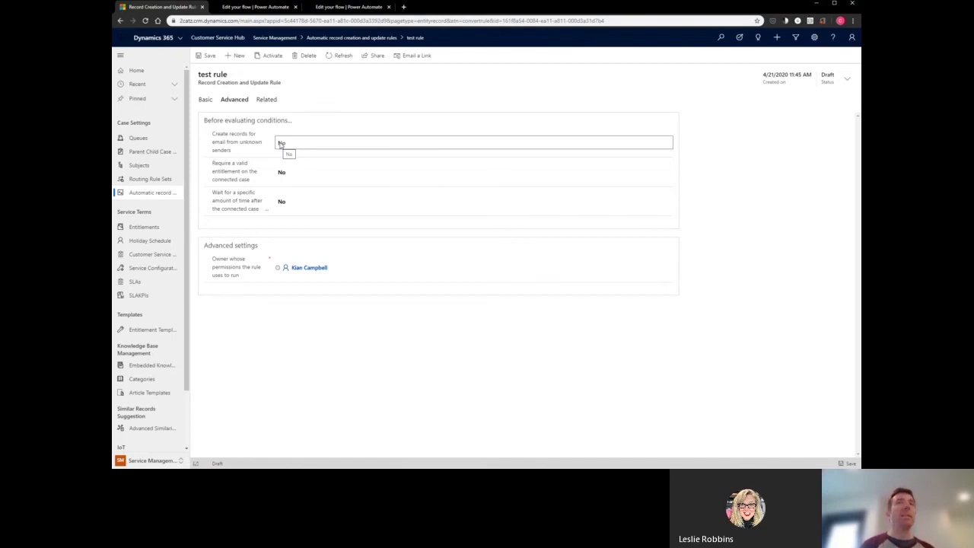
left_click(281, 144)
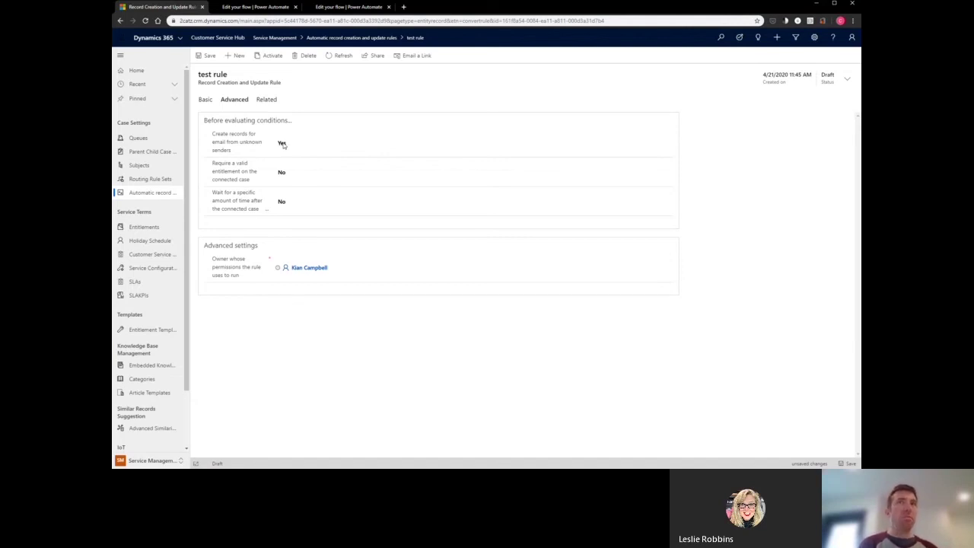
left_click(281, 143)
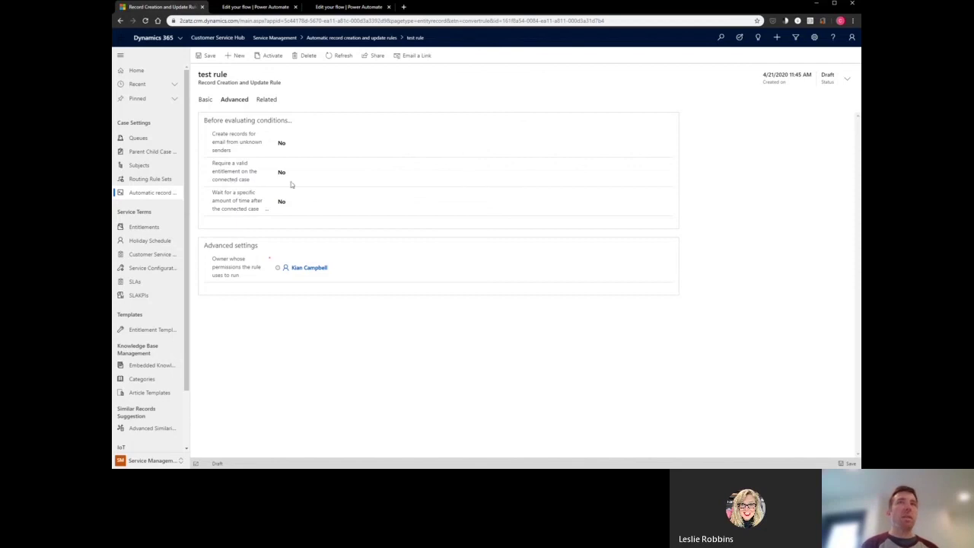
left_click(288, 176)
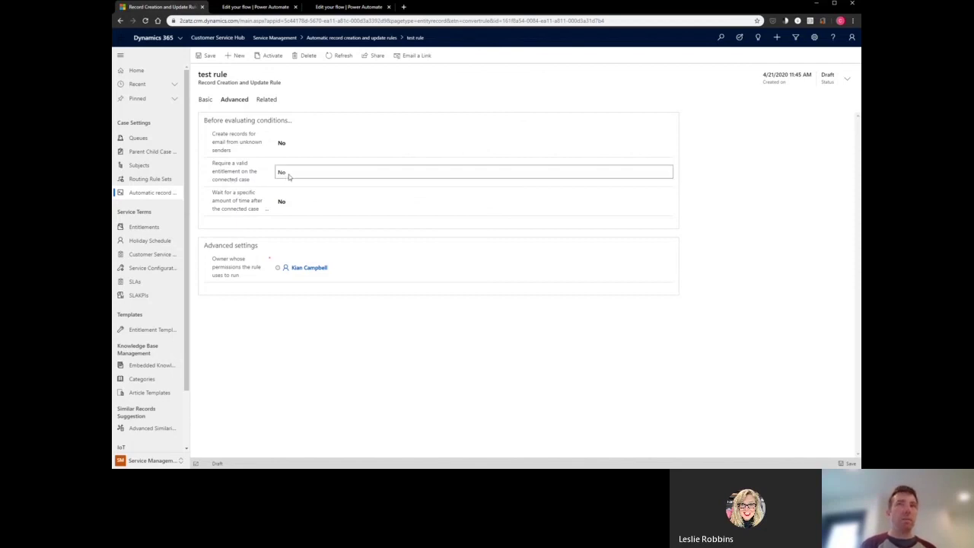
left_click(288, 175)
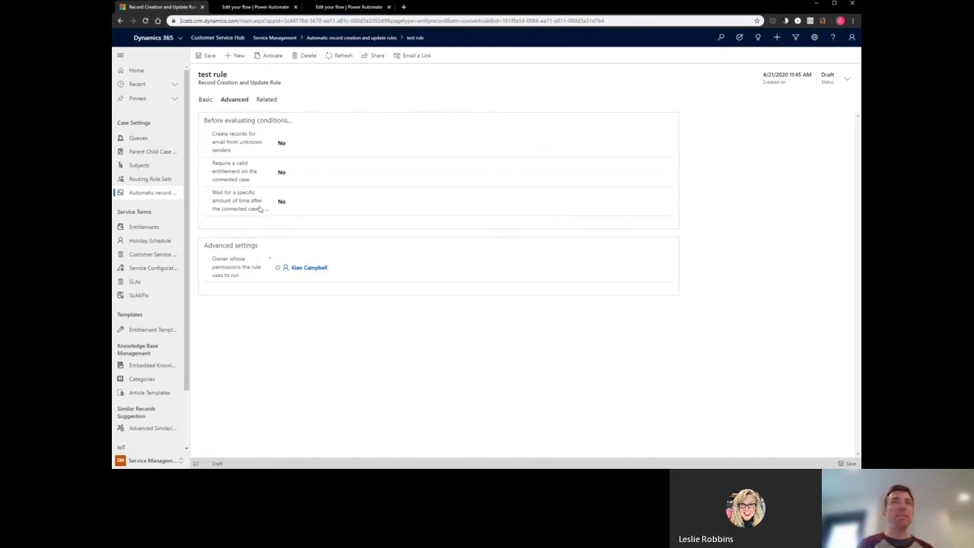
left_click(280, 202)
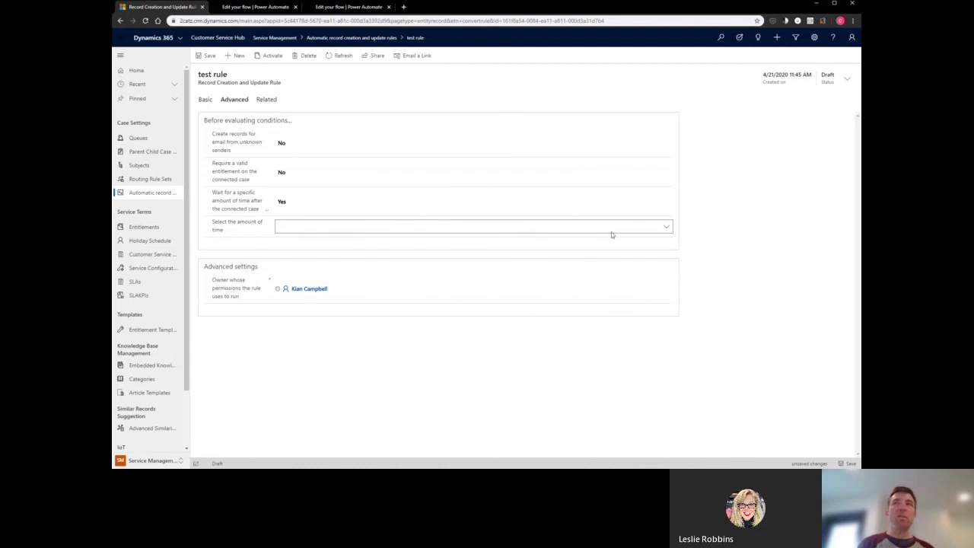
left_click(665, 226)
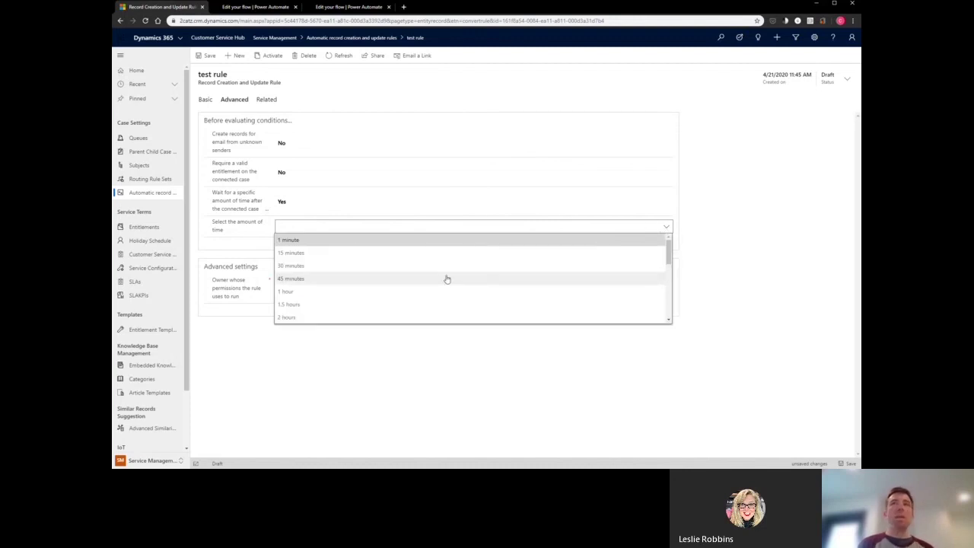
scroll(461, 282, "down", 3)
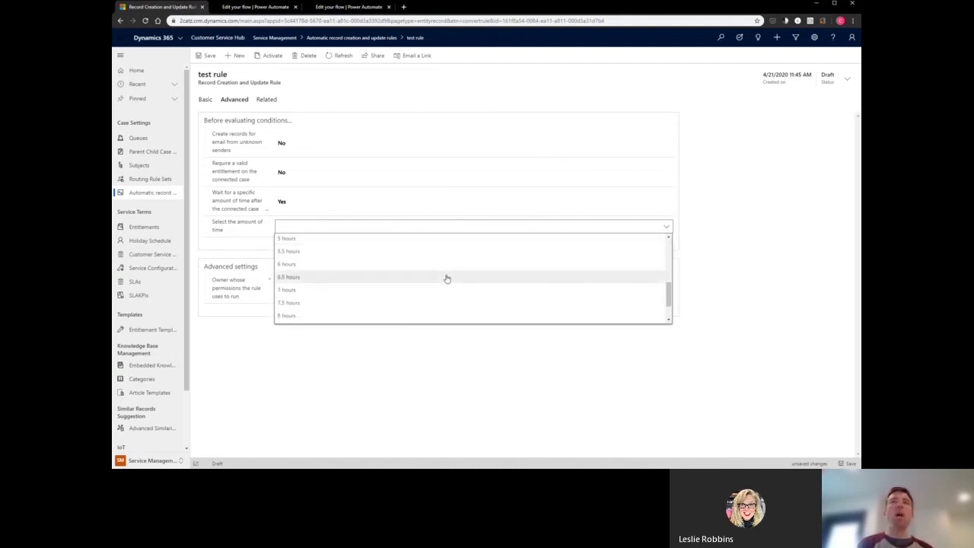
scroll(445, 278, "down", 2)
left_click(417, 291)
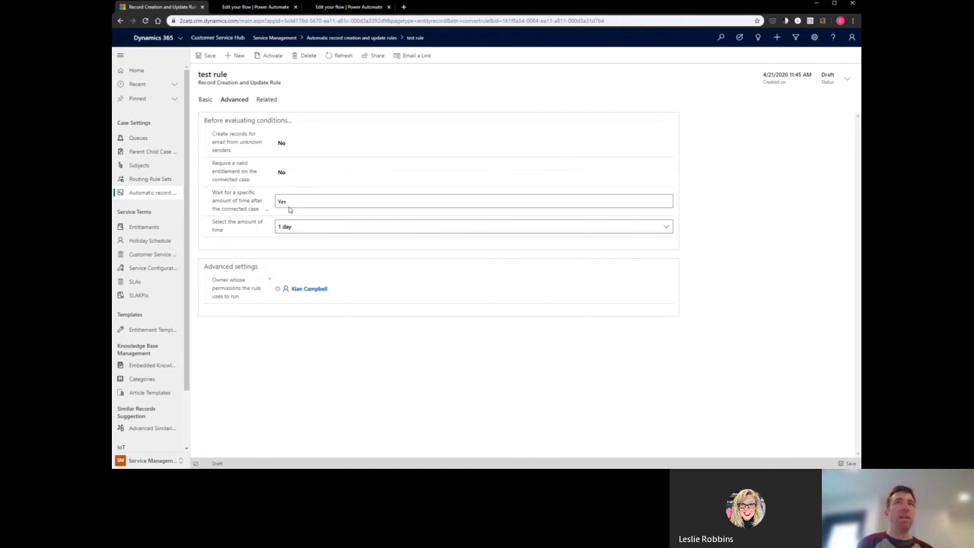
left_click(290, 201)
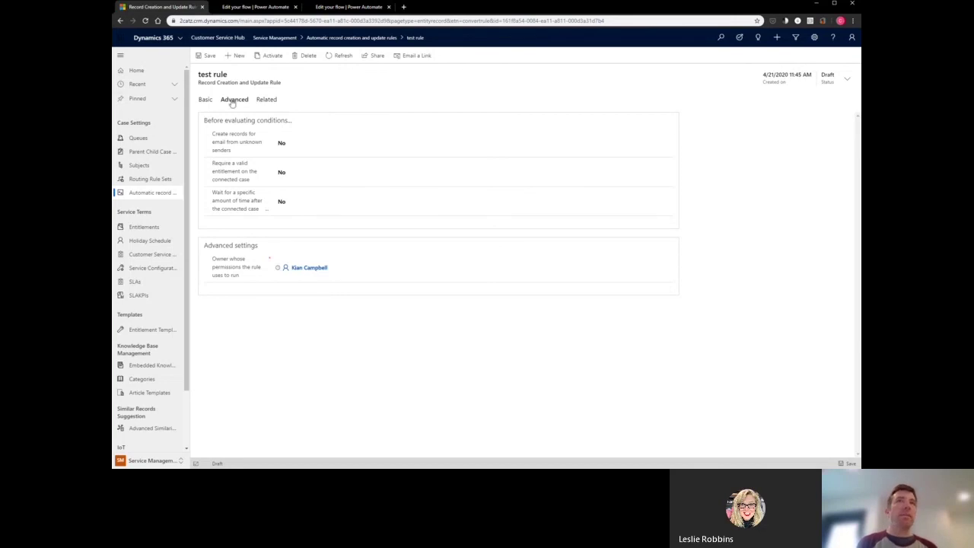
Show the Basic tab with the Support queue, Email channel and both conditions.
left_click(206, 99)
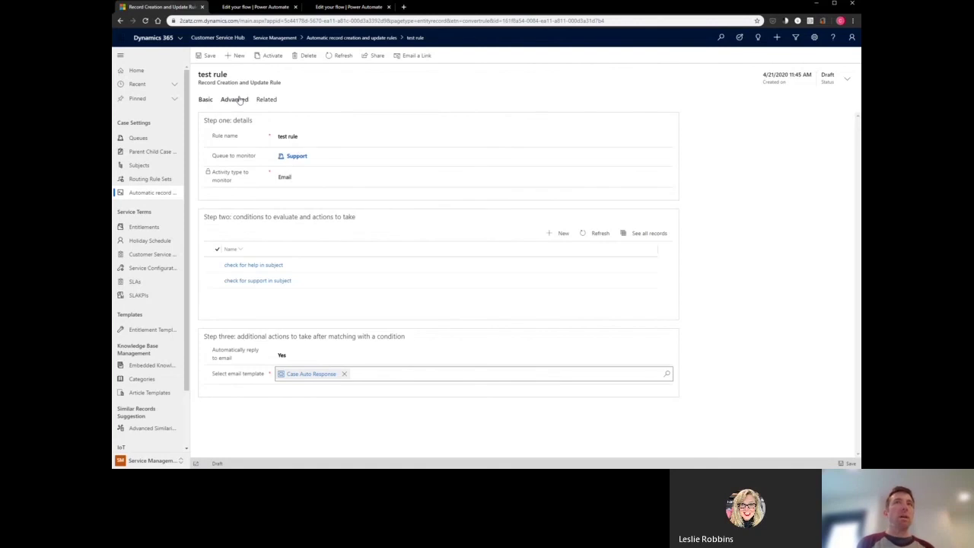
left_click(235, 100)
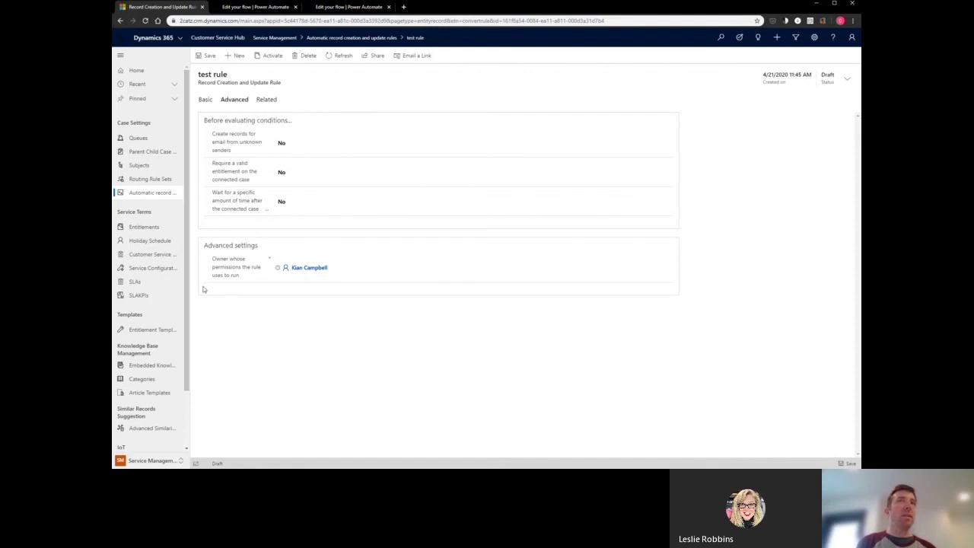
left_click(206, 100)
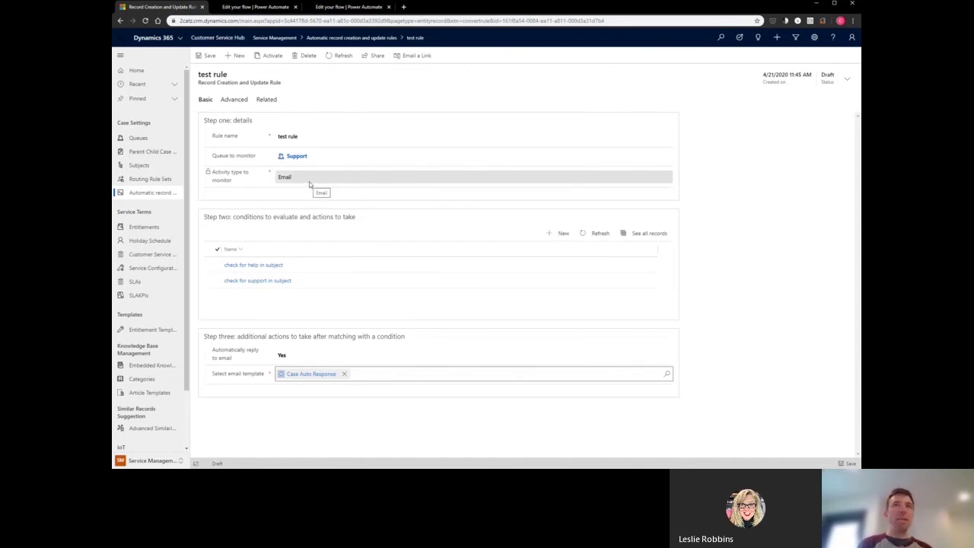
Activate the test rule and confirm the activation.
left_click(272, 55)
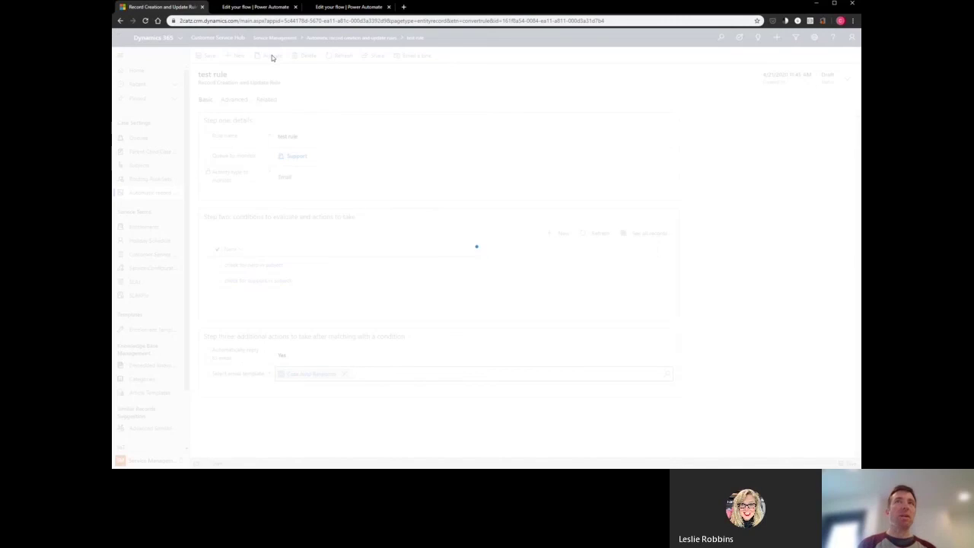
left_click(547, 282)
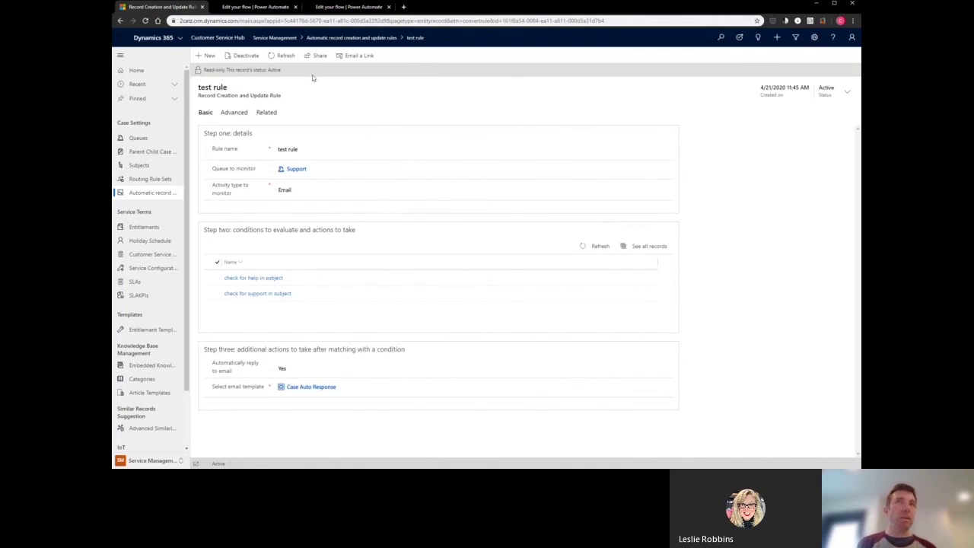
Go to the All Record Creation and Update Rules list to check test rule is Active.
left_click(144, 193)
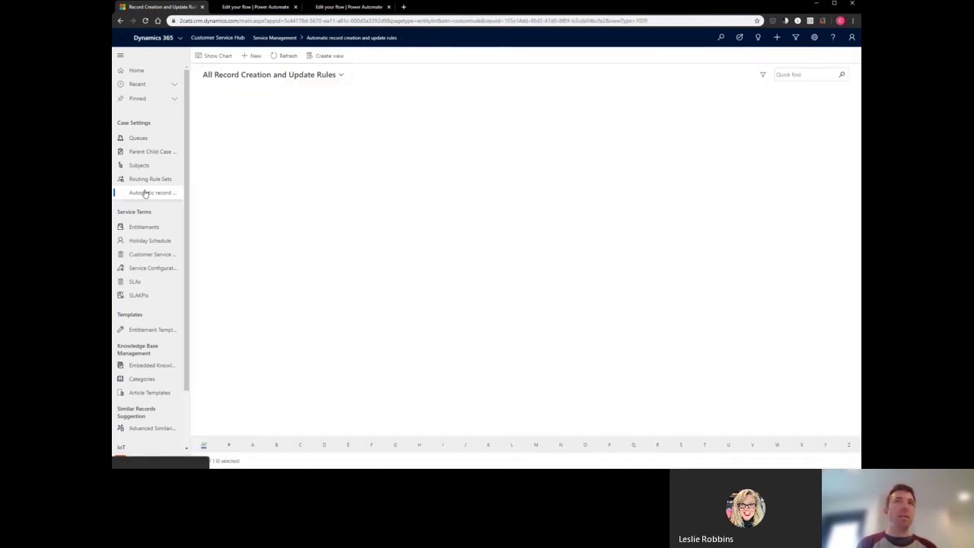